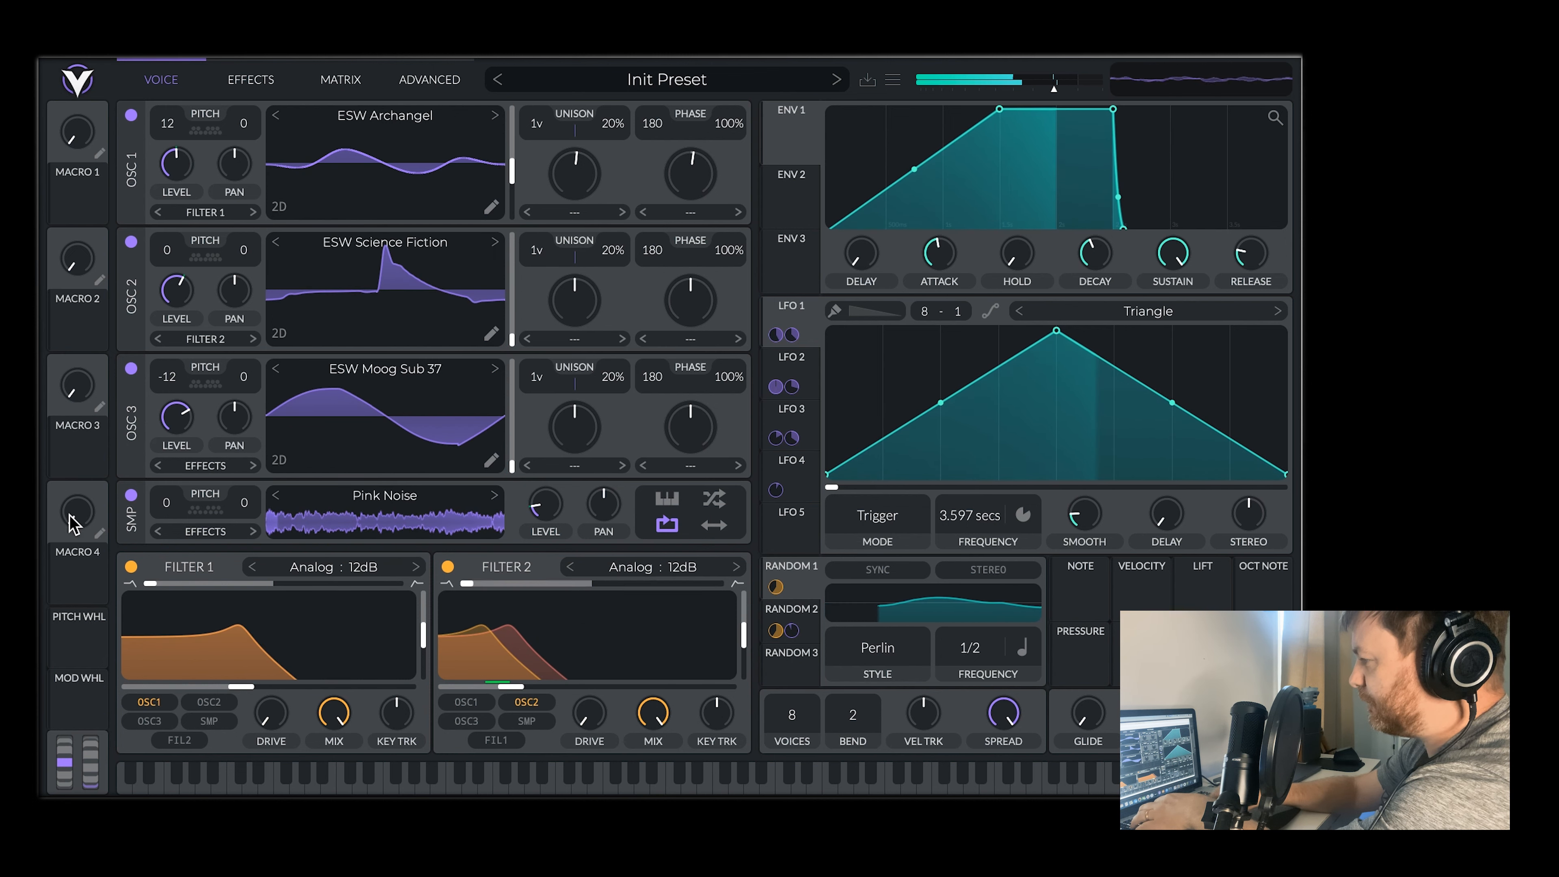
Isolate oscillator 1 by turning off oscillators 2 and 3, the Pink Noise sampler, Filter 1 and Filter 2.
{"action": "left_click", "coordinate": [131, 242]}
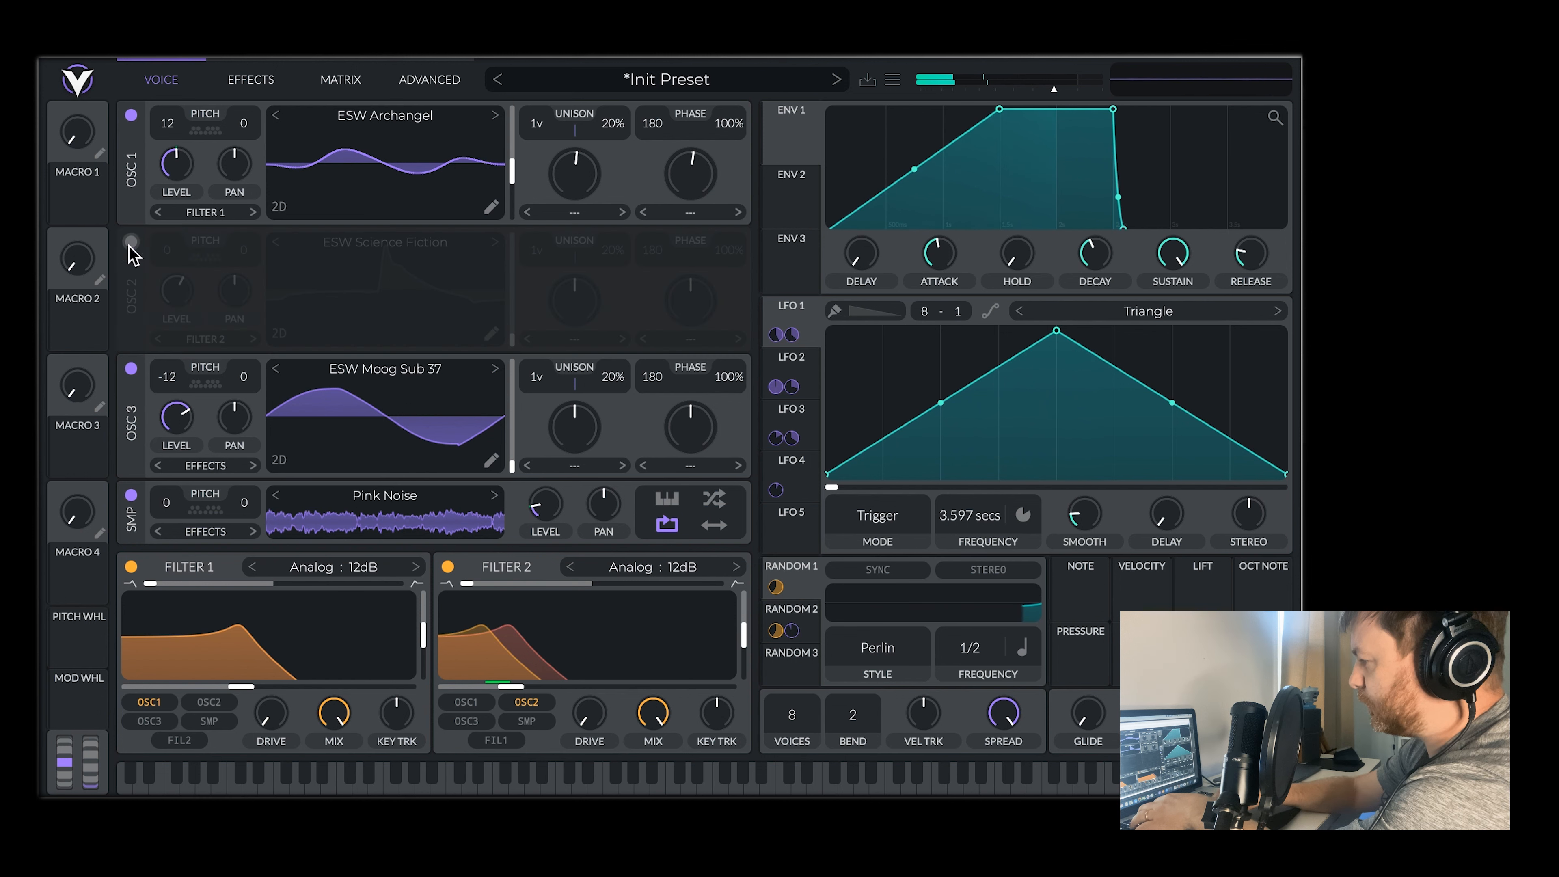
{"action": "left_click", "coordinate": [130, 369]}
{"action": "left_click", "coordinate": [129, 496]}
{"action": "left_click", "coordinate": [130, 567]}
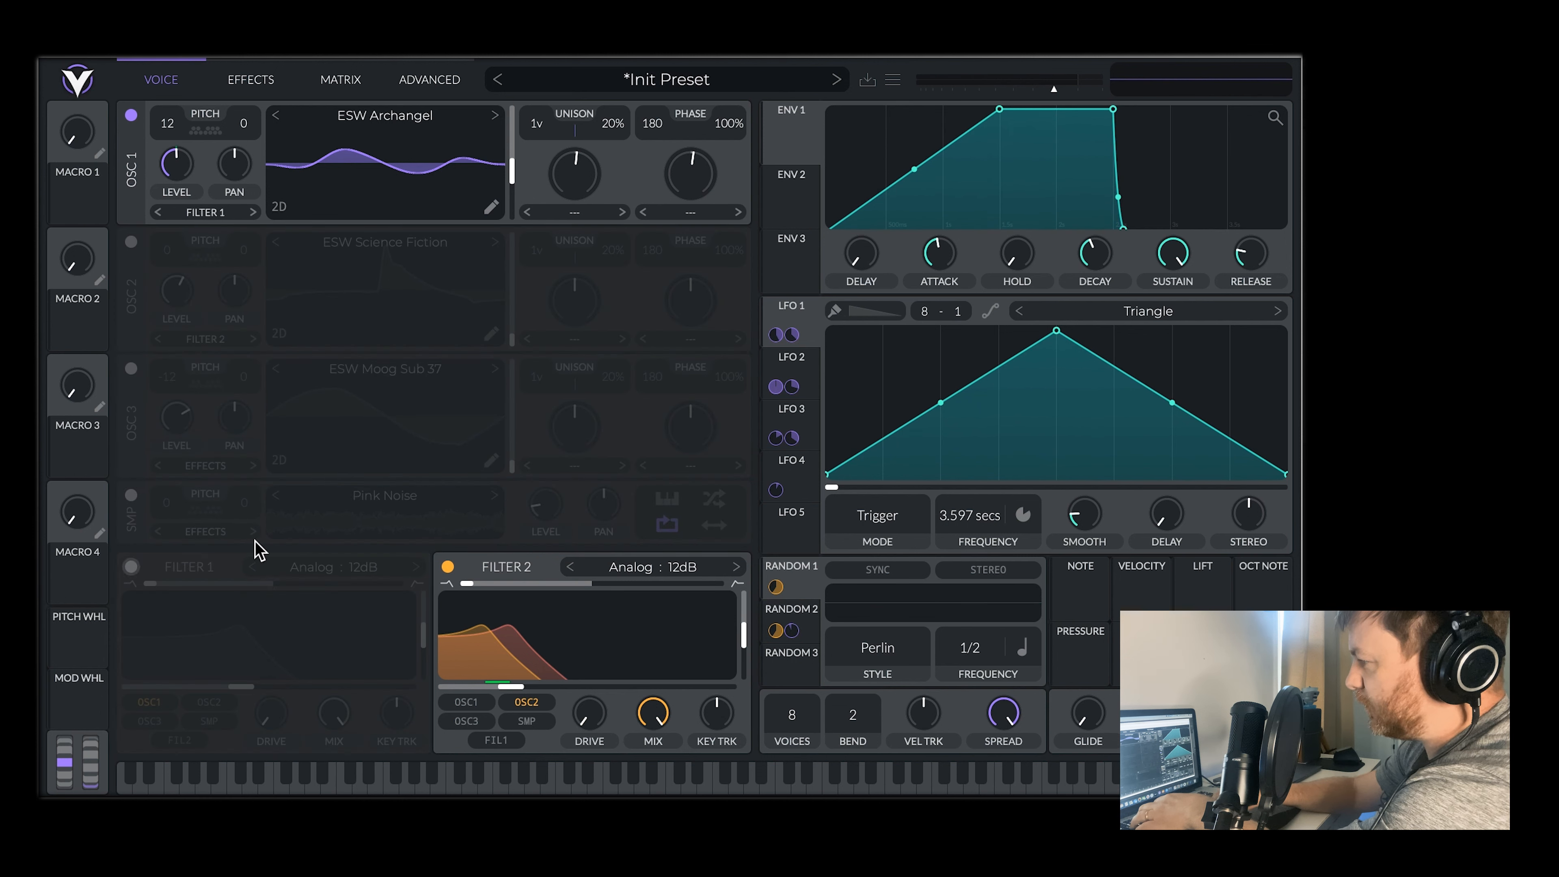
{"action": "left_click", "coordinate": [448, 567]}
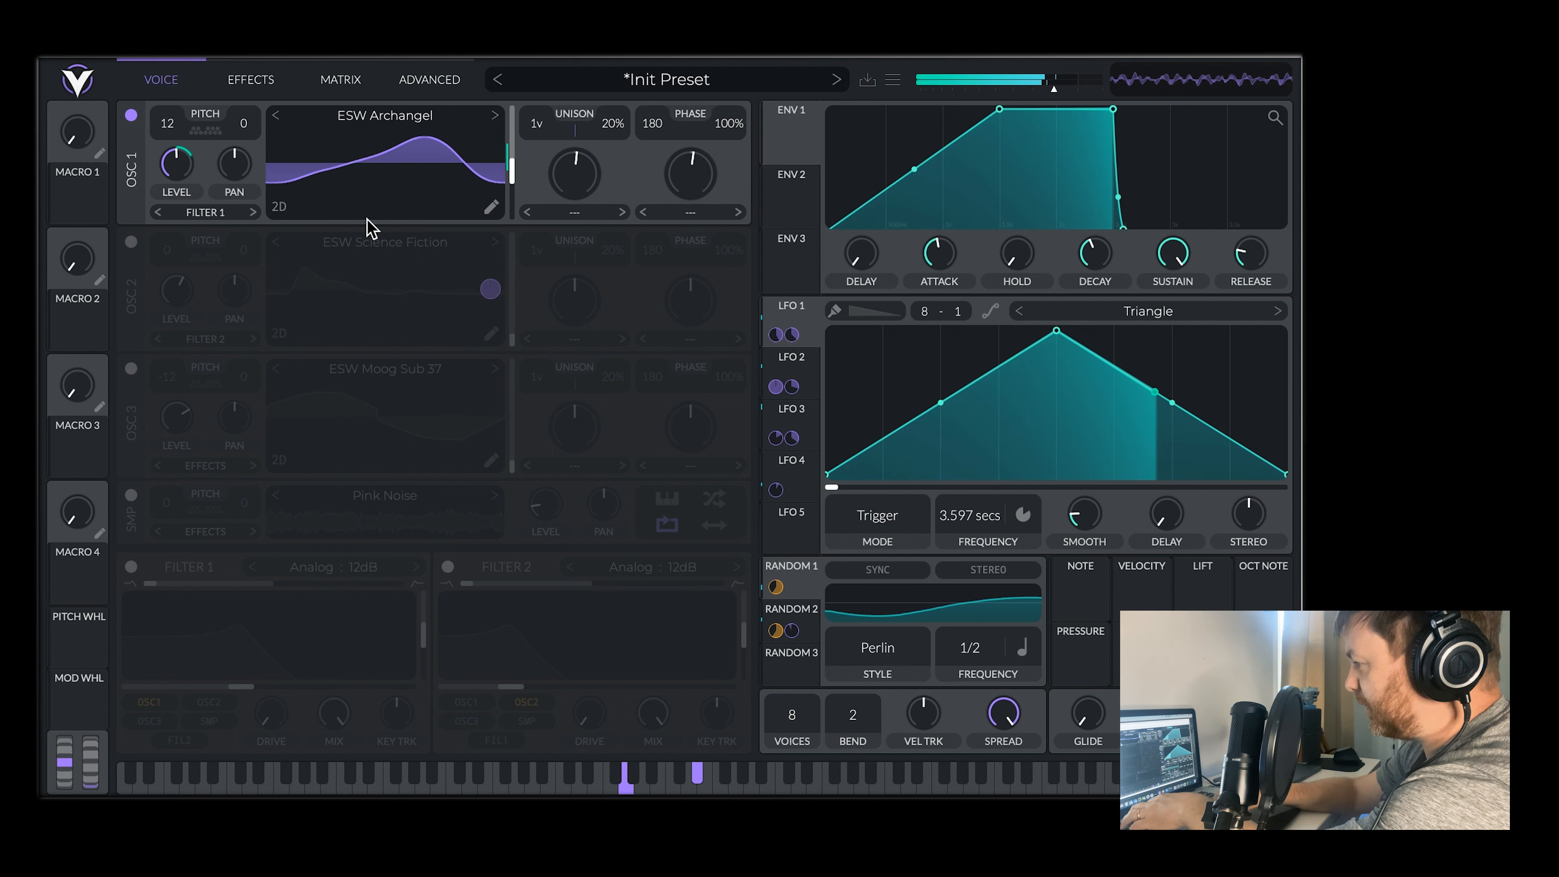
Adjust the frequency of LFO 1 to 3.704 secs.
{"action": "mouse_move", "coordinate": [182, 151]}
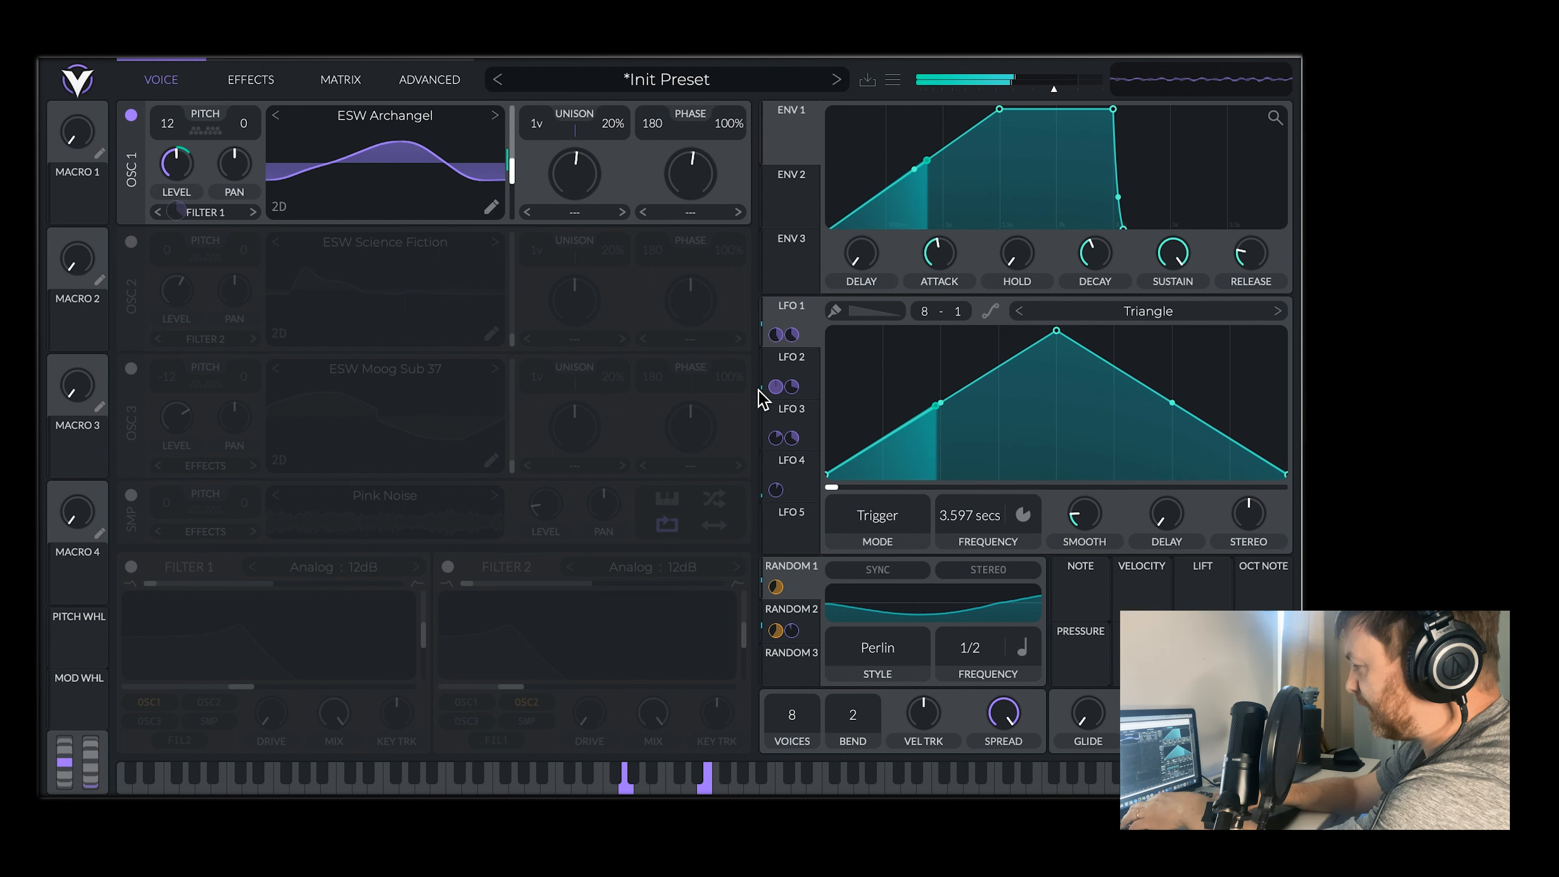
{"action": "left_click_drag", "start_coordinate": [952, 512], "coordinate": [894, 523]}
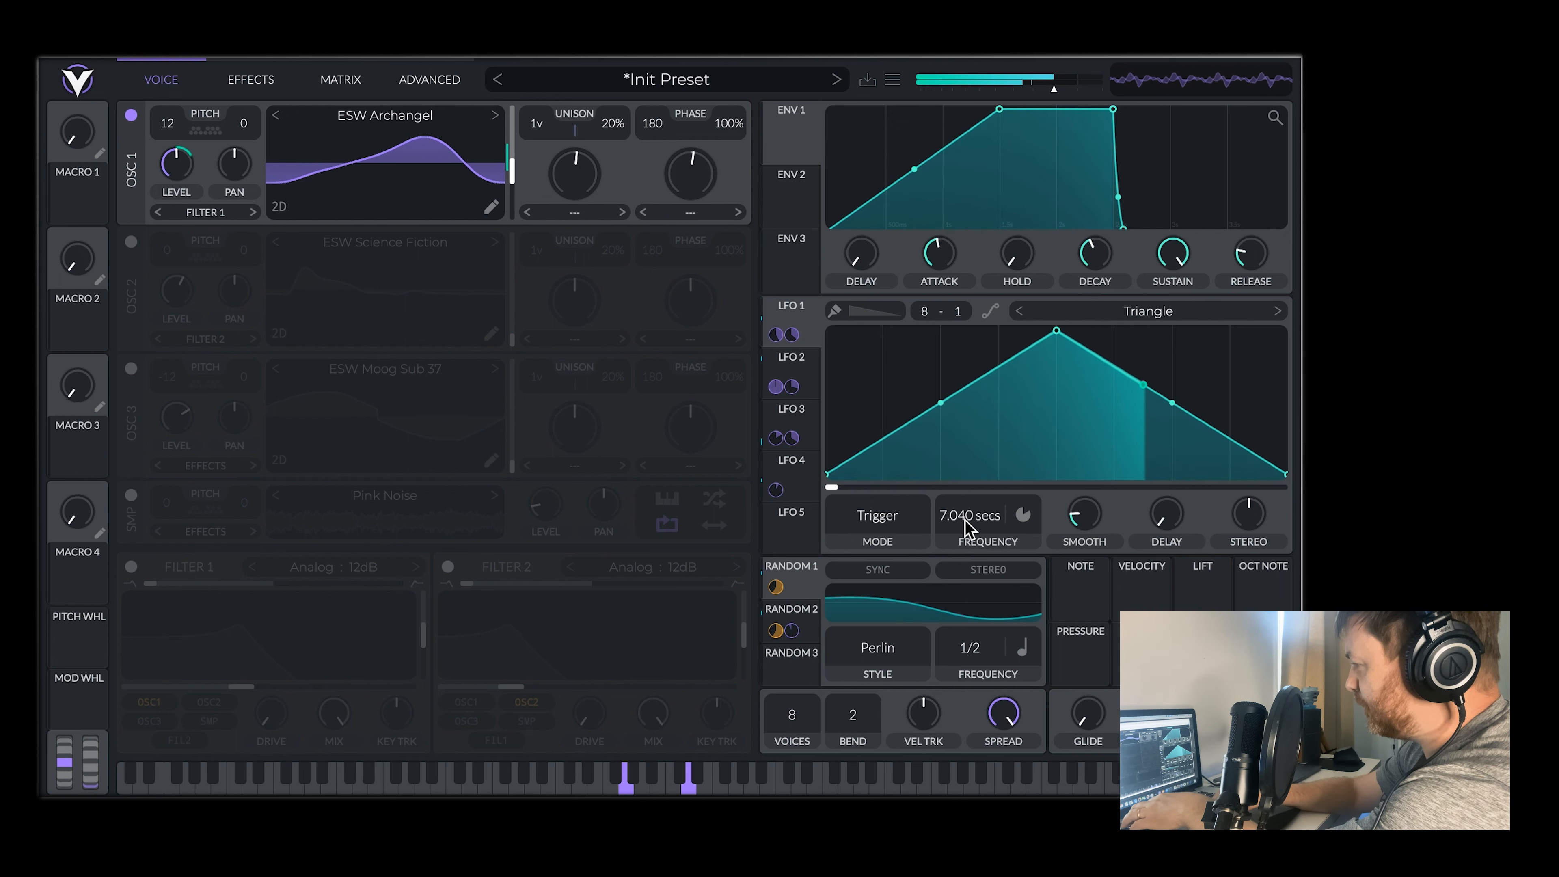
{"action": "left_click_drag", "start_coordinate": [956, 527], "coordinate": [996, 525]}
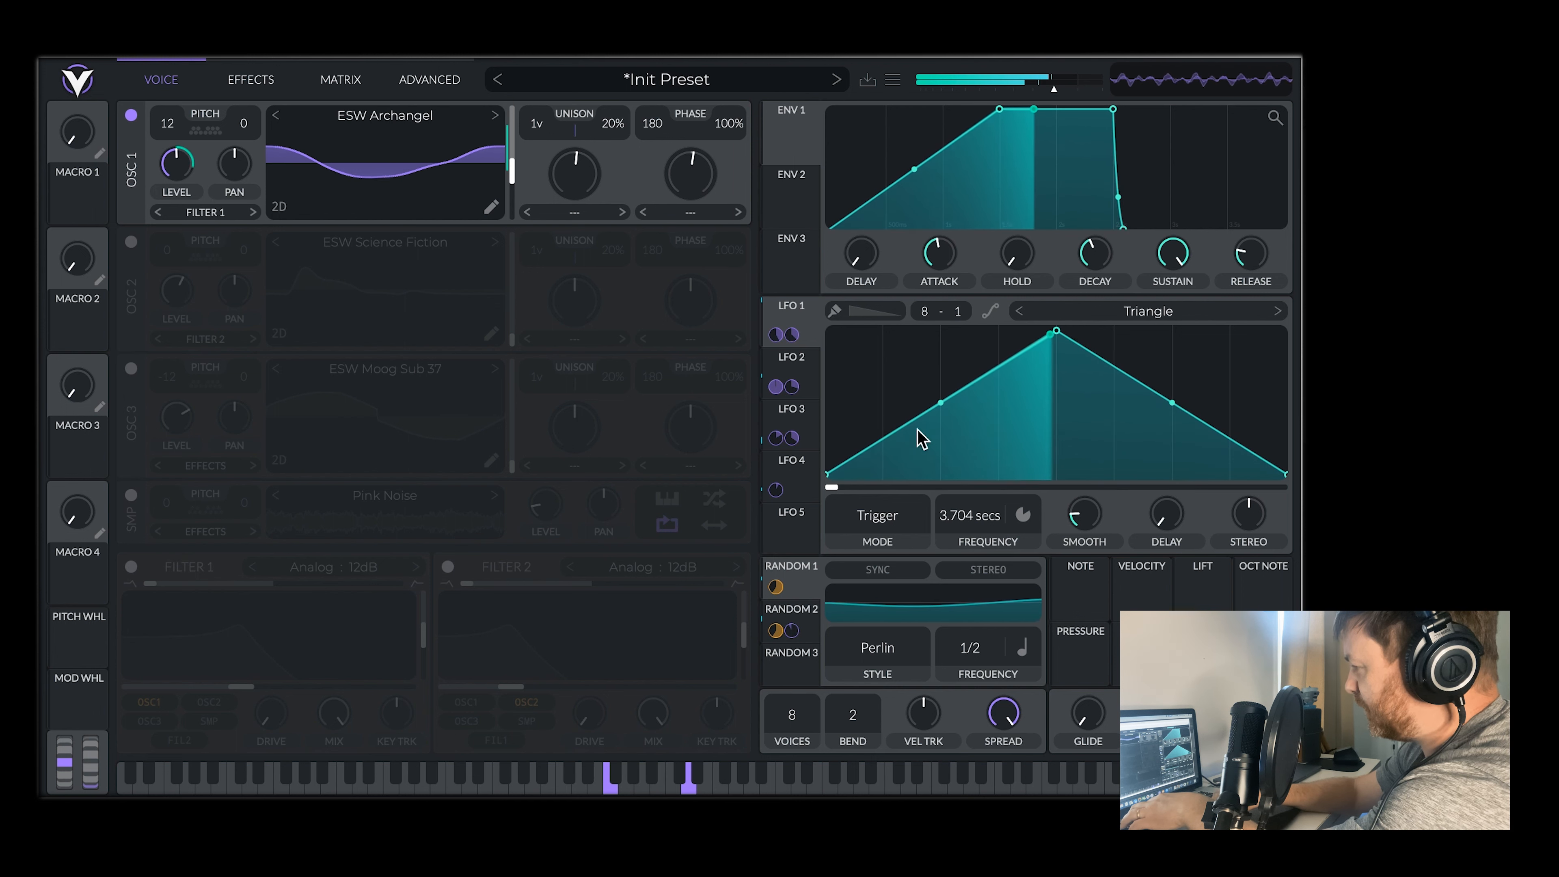
{"action": "mouse_move", "coordinate": [798, 347]}
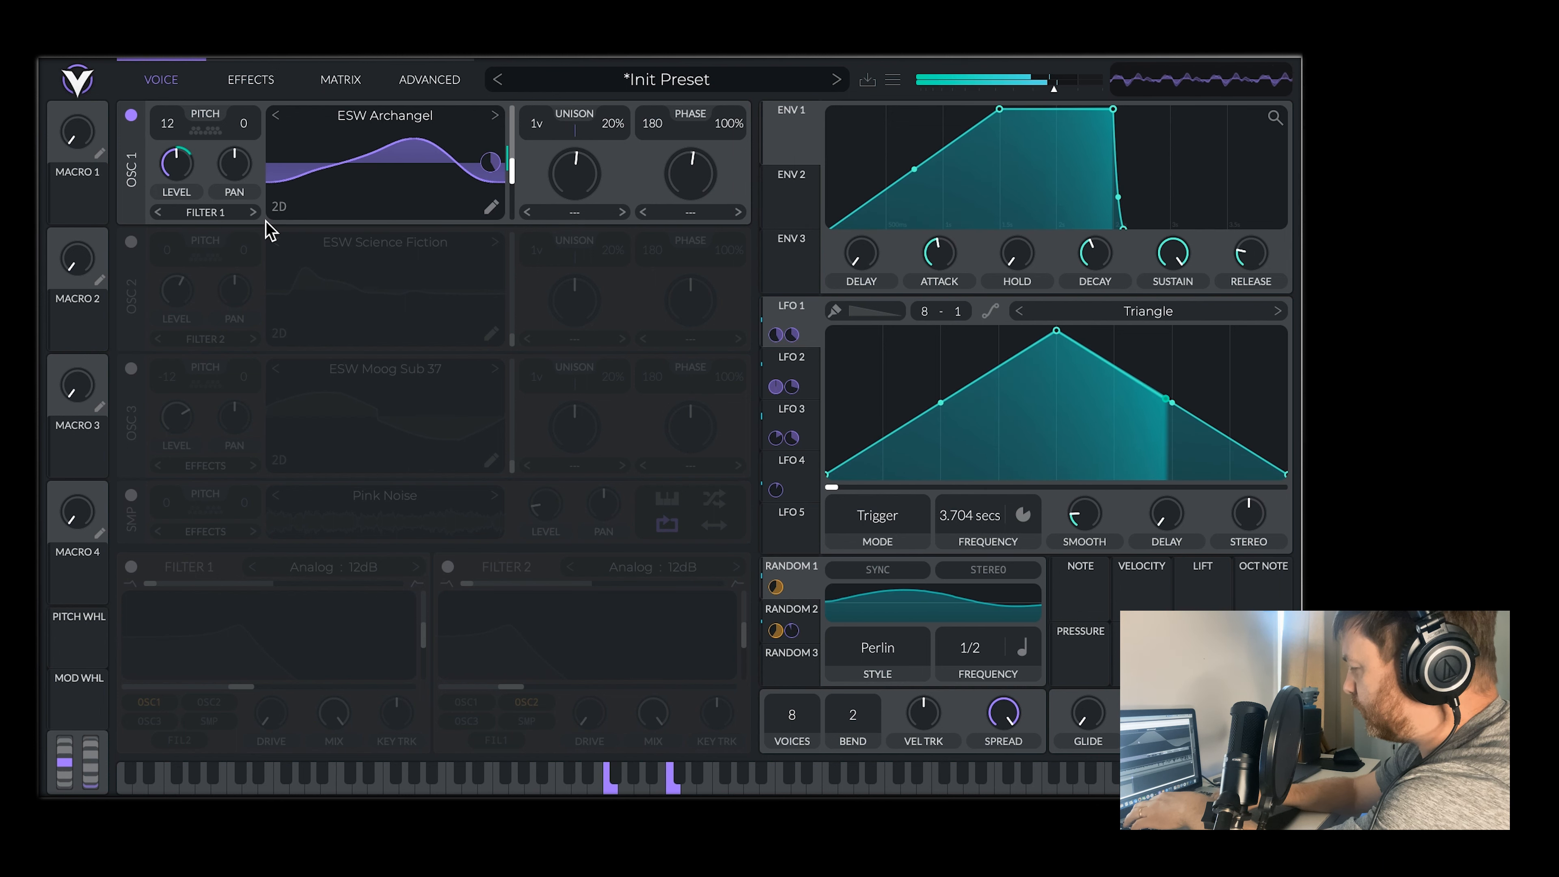
Open oscillator 1's wavetable for editing and scrub from the last Audio File Source keyframe to the middle of the timeline.
{"action": "mouse_move", "coordinate": [499, 160]}
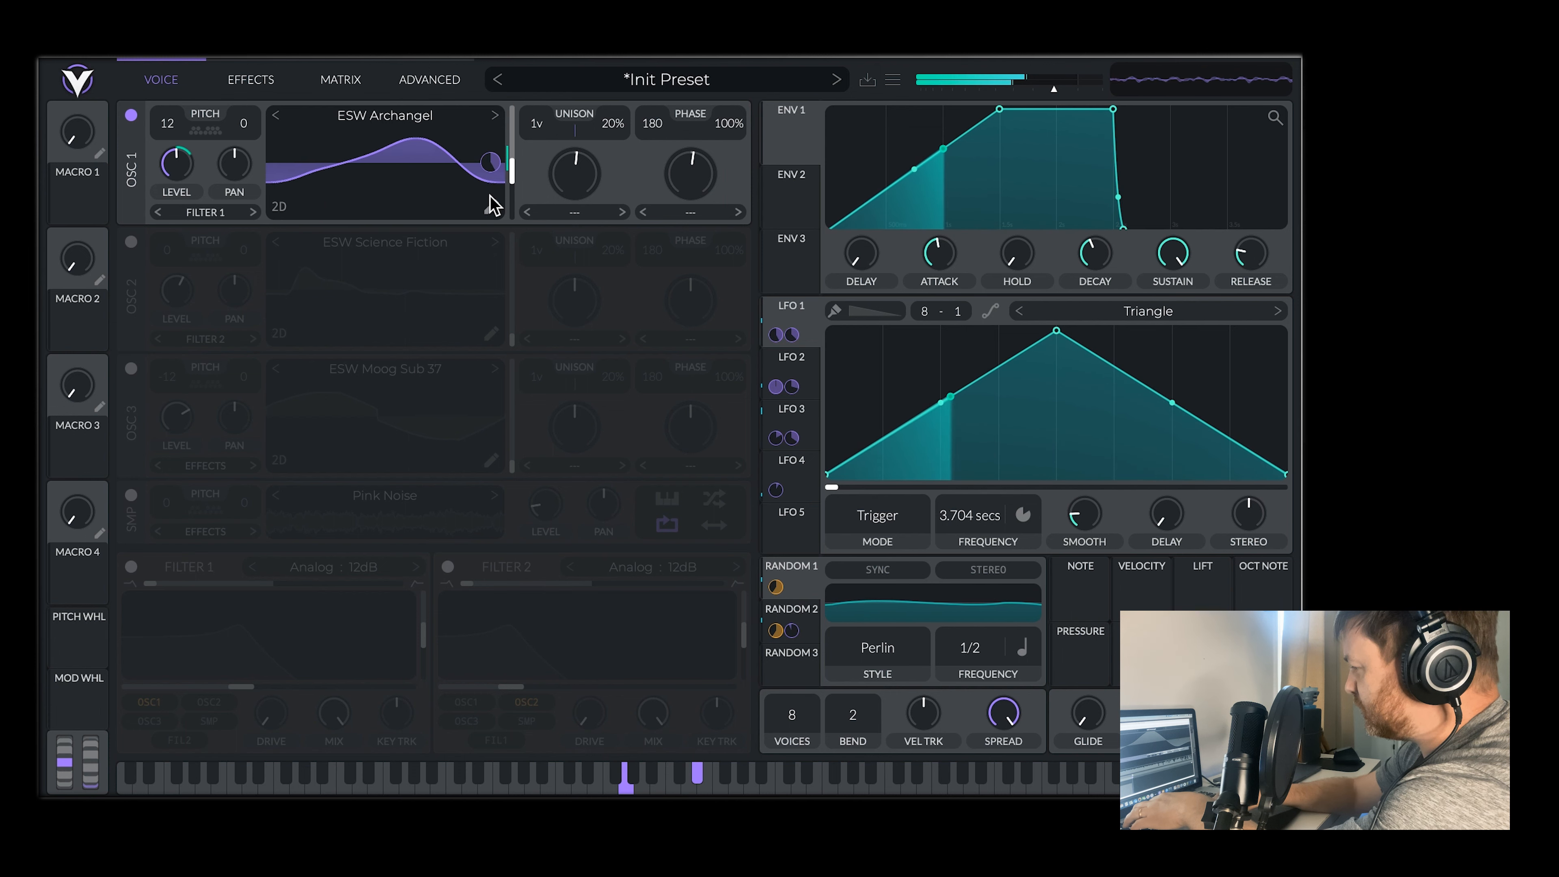
{"action": "left_click", "coordinate": [492, 207]}
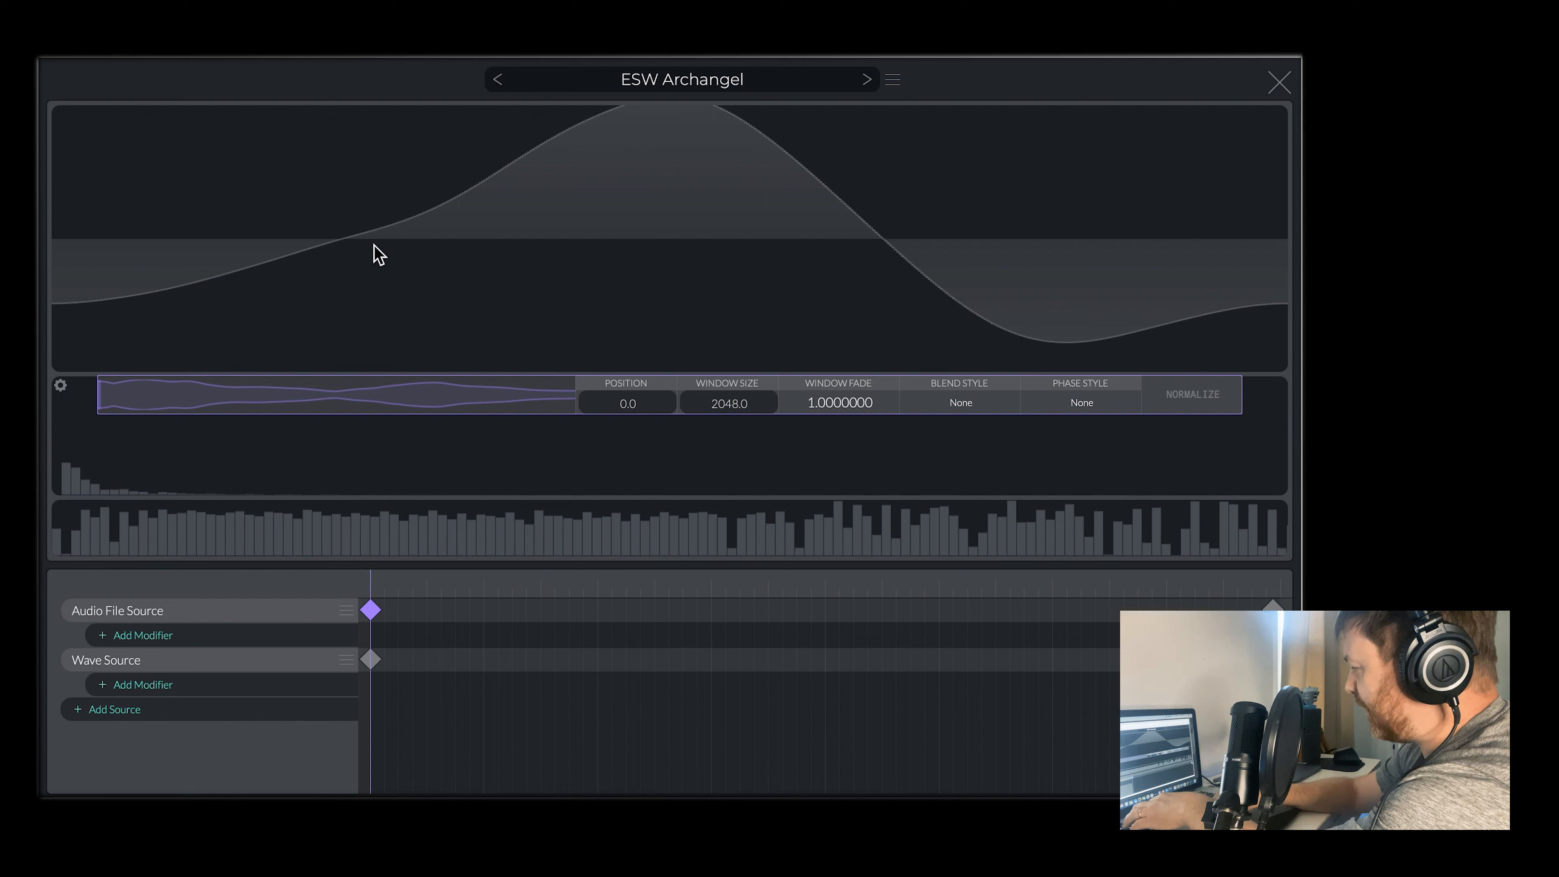
{"action": "left_click", "coordinate": [1273, 607]}
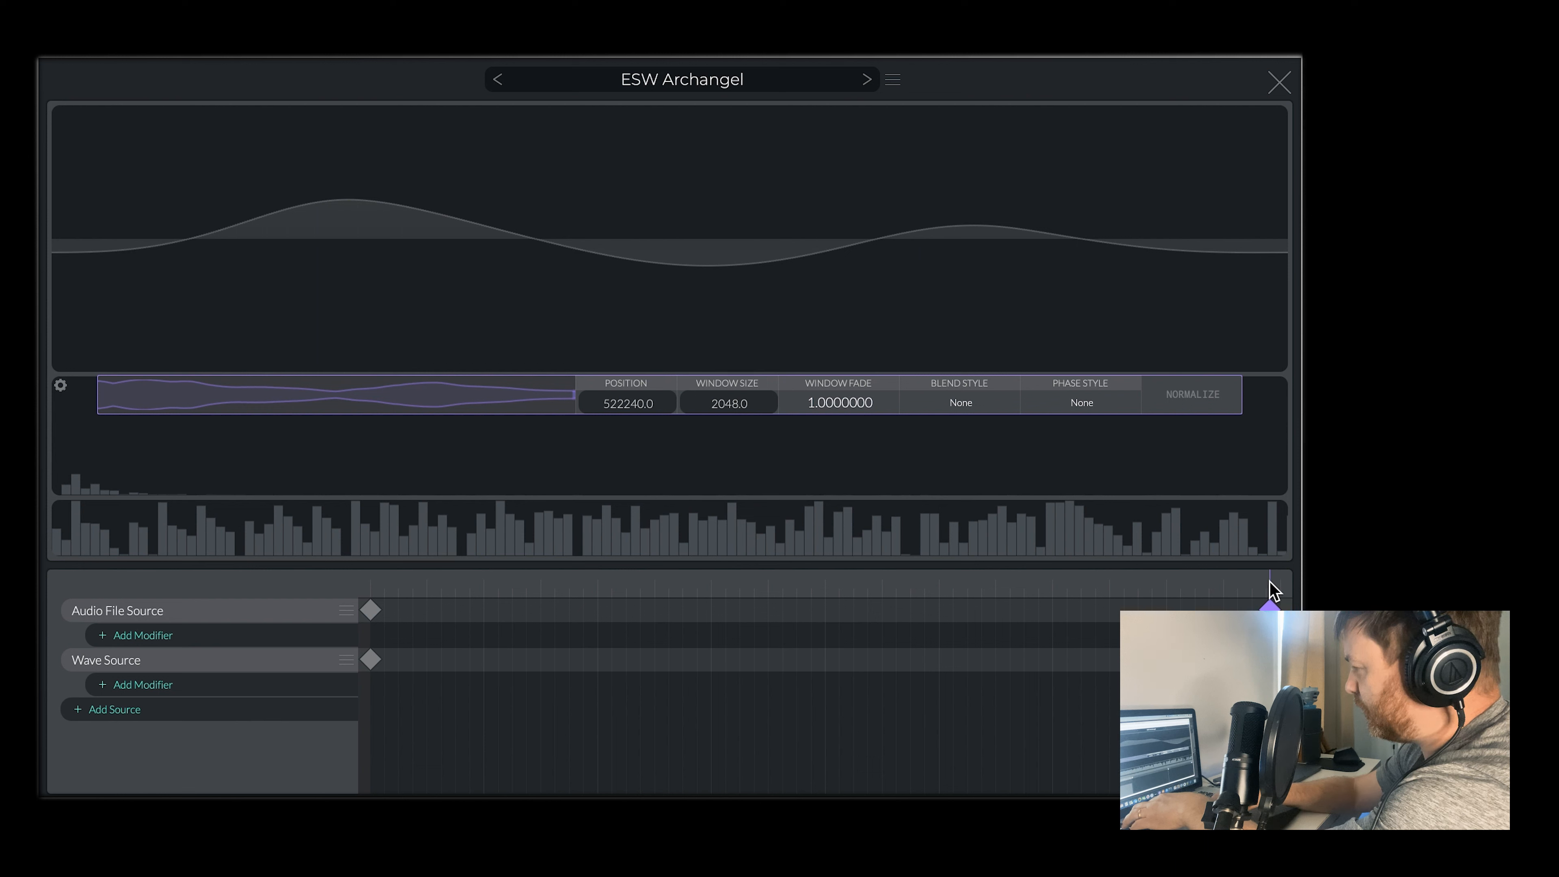
{"action": "left_click_drag", "start_coordinate": [1270, 582], "coordinate": [825, 568]}
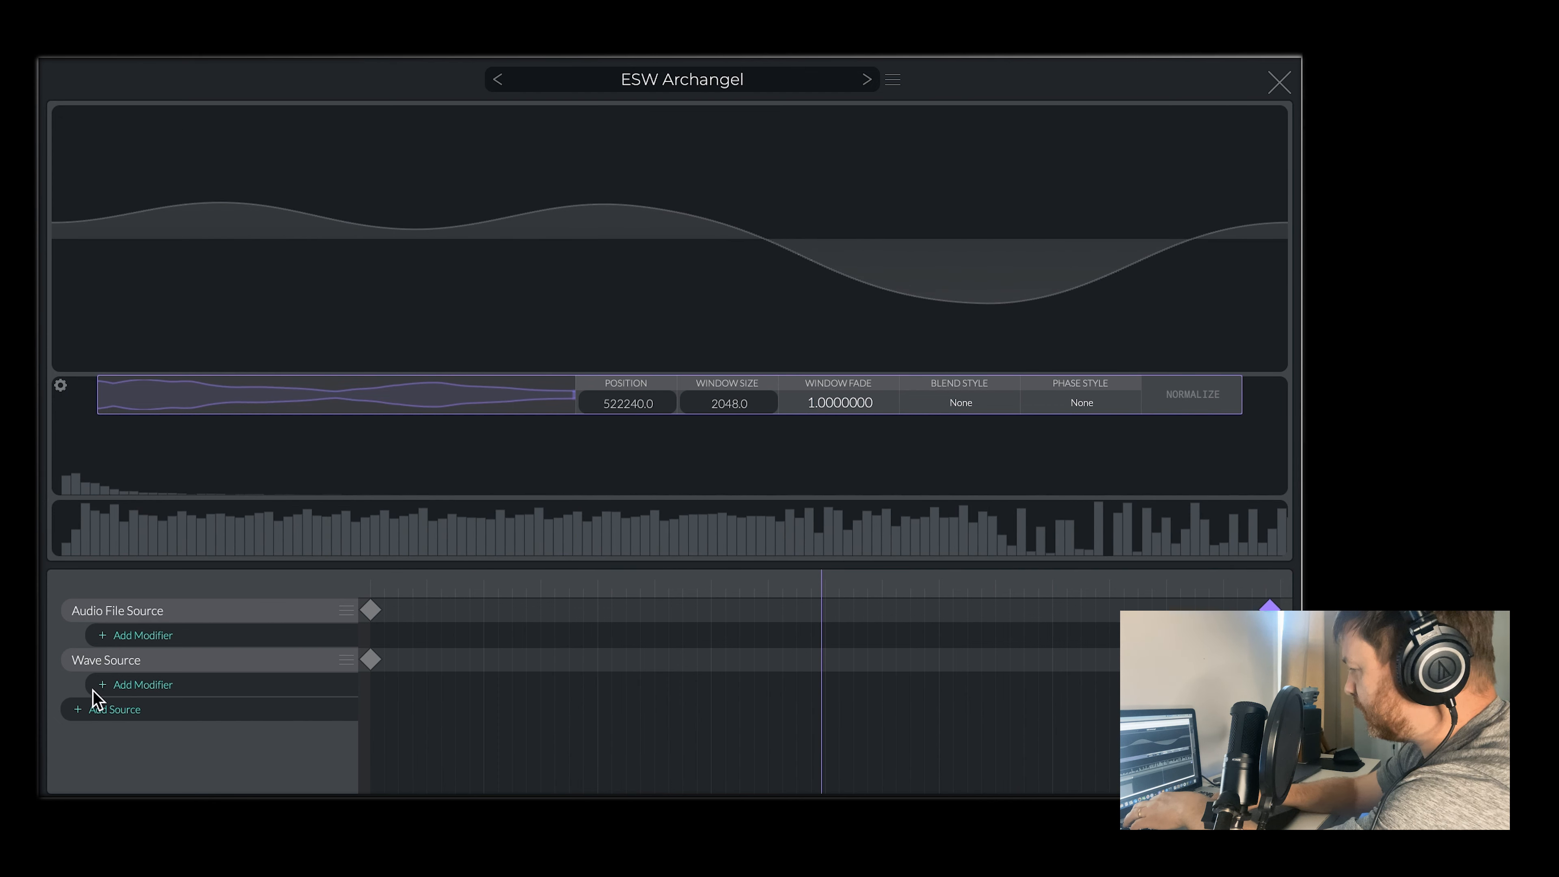
Add another Wave Source to the ESW Archangel wavetable with a keyframe at the middle of the timeline.
{"action": "left_click", "coordinate": [100, 708]}
{"action": "left_click", "coordinate": [140, 733]}
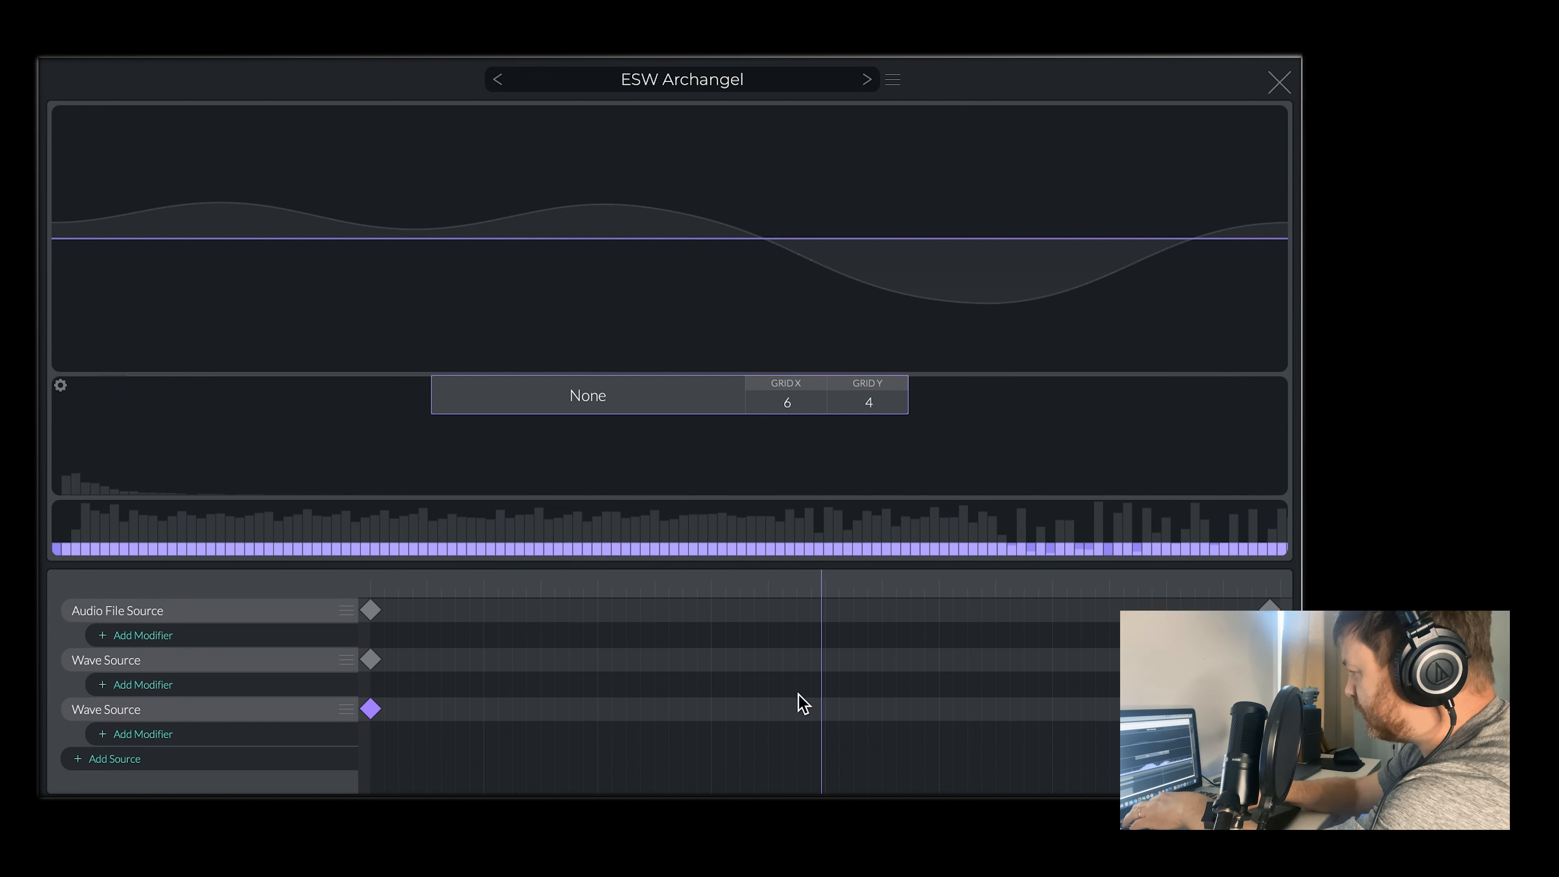
{"action": "left_click", "coordinate": [822, 709]}
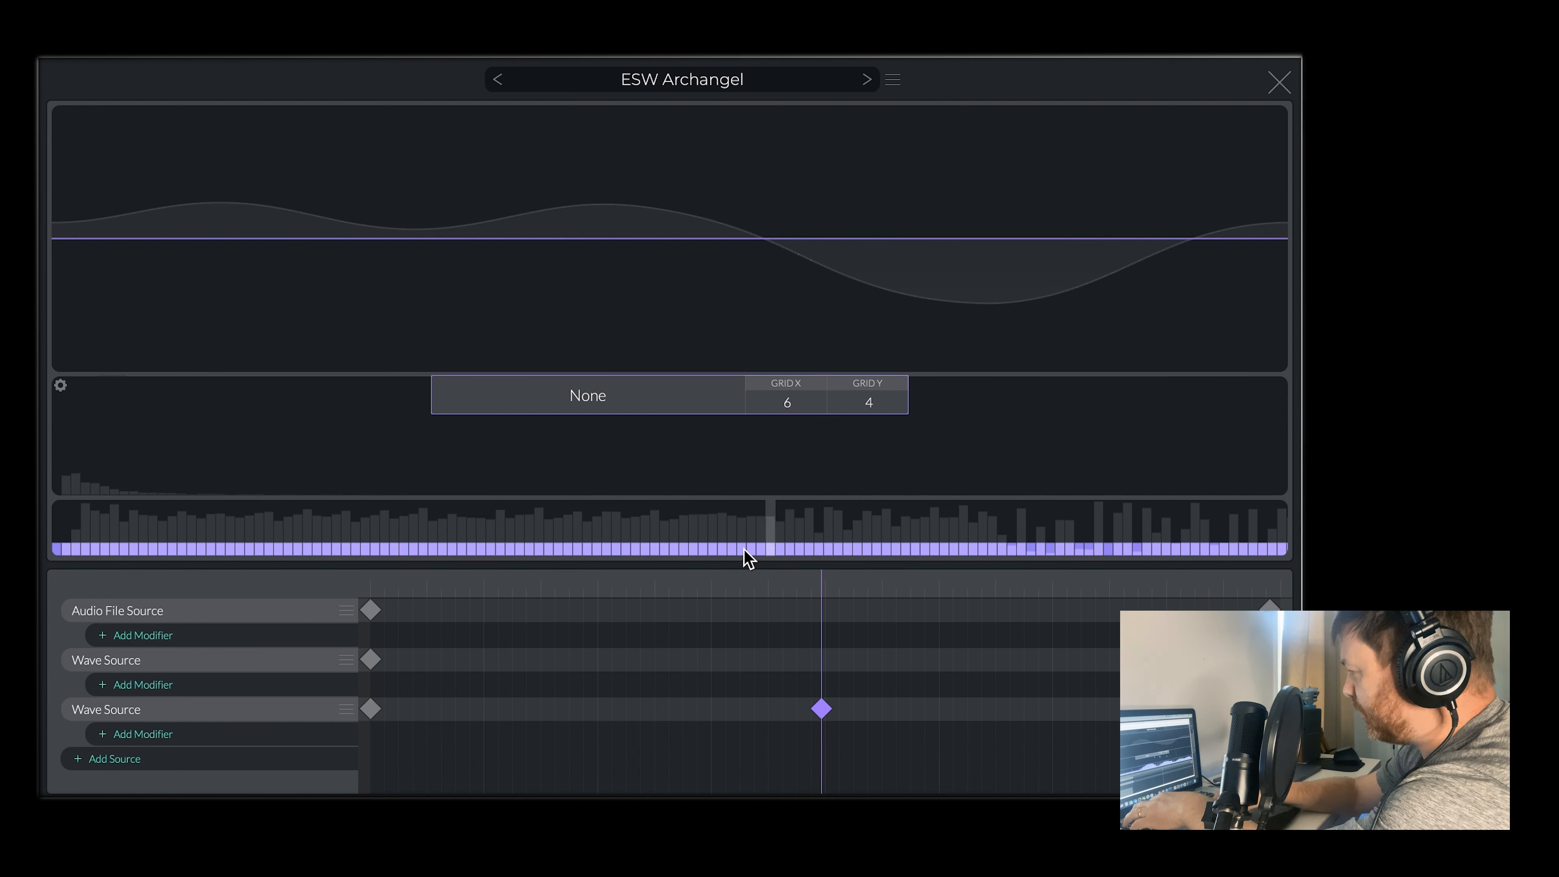
Draw a series of humps across the new keyframe's harmonic phase bars and close the wavetable editor.
{"action": "left_click_drag", "start_coordinate": [693, 546], "coordinate": [736, 532]}
{"action": "left_click_drag", "start_coordinate": [1122, 518], "coordinate": [1138, 535]}
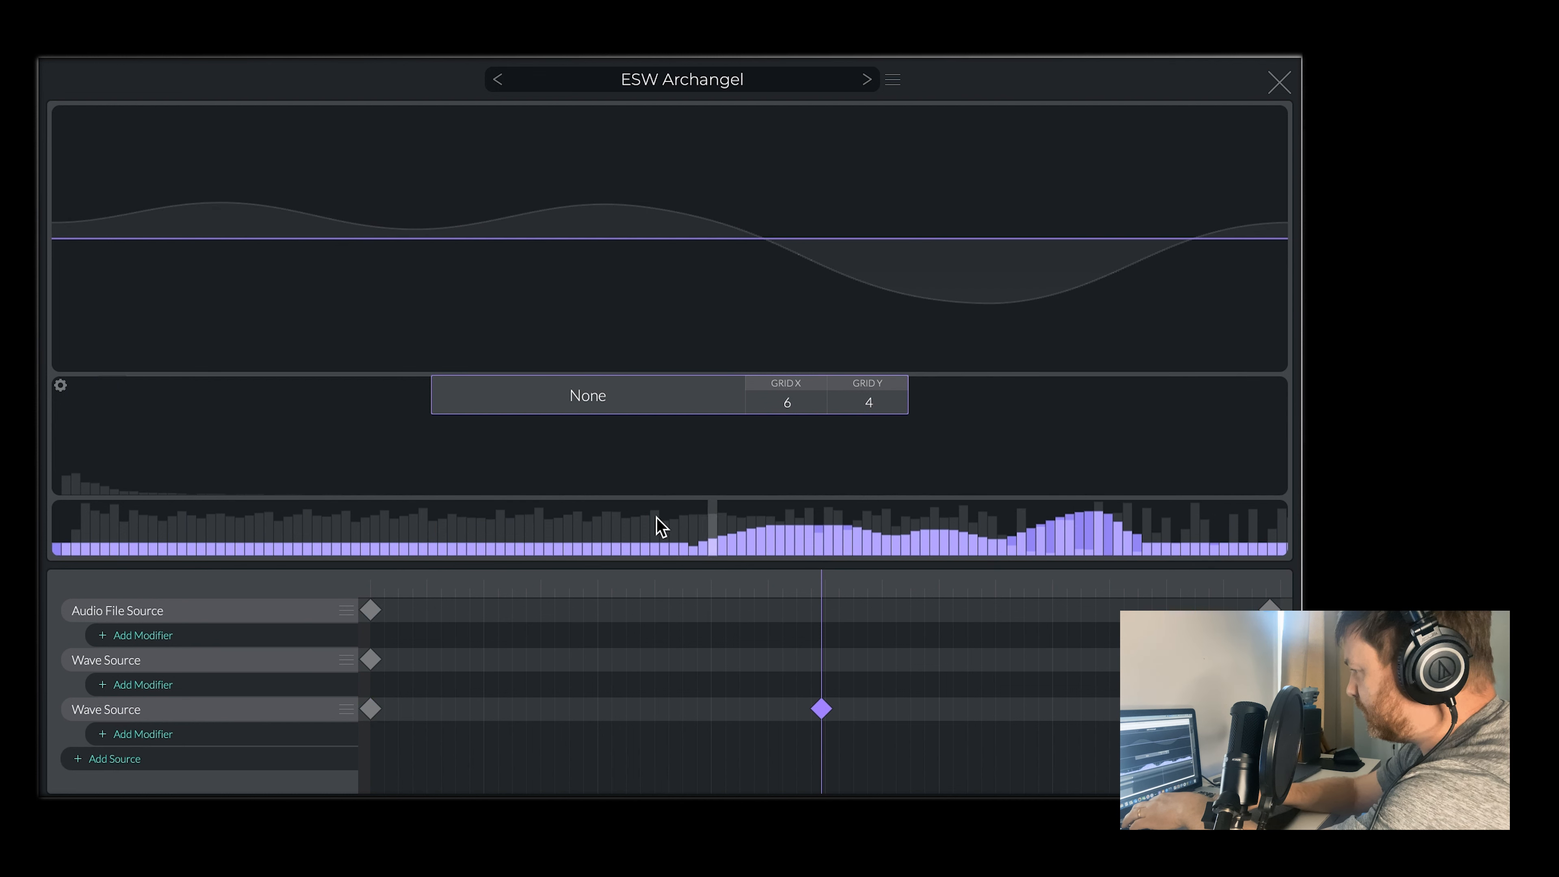
{"action": "left_click_drag", "start_coordinate": [683, 537], "coordinate": [560, 505]}
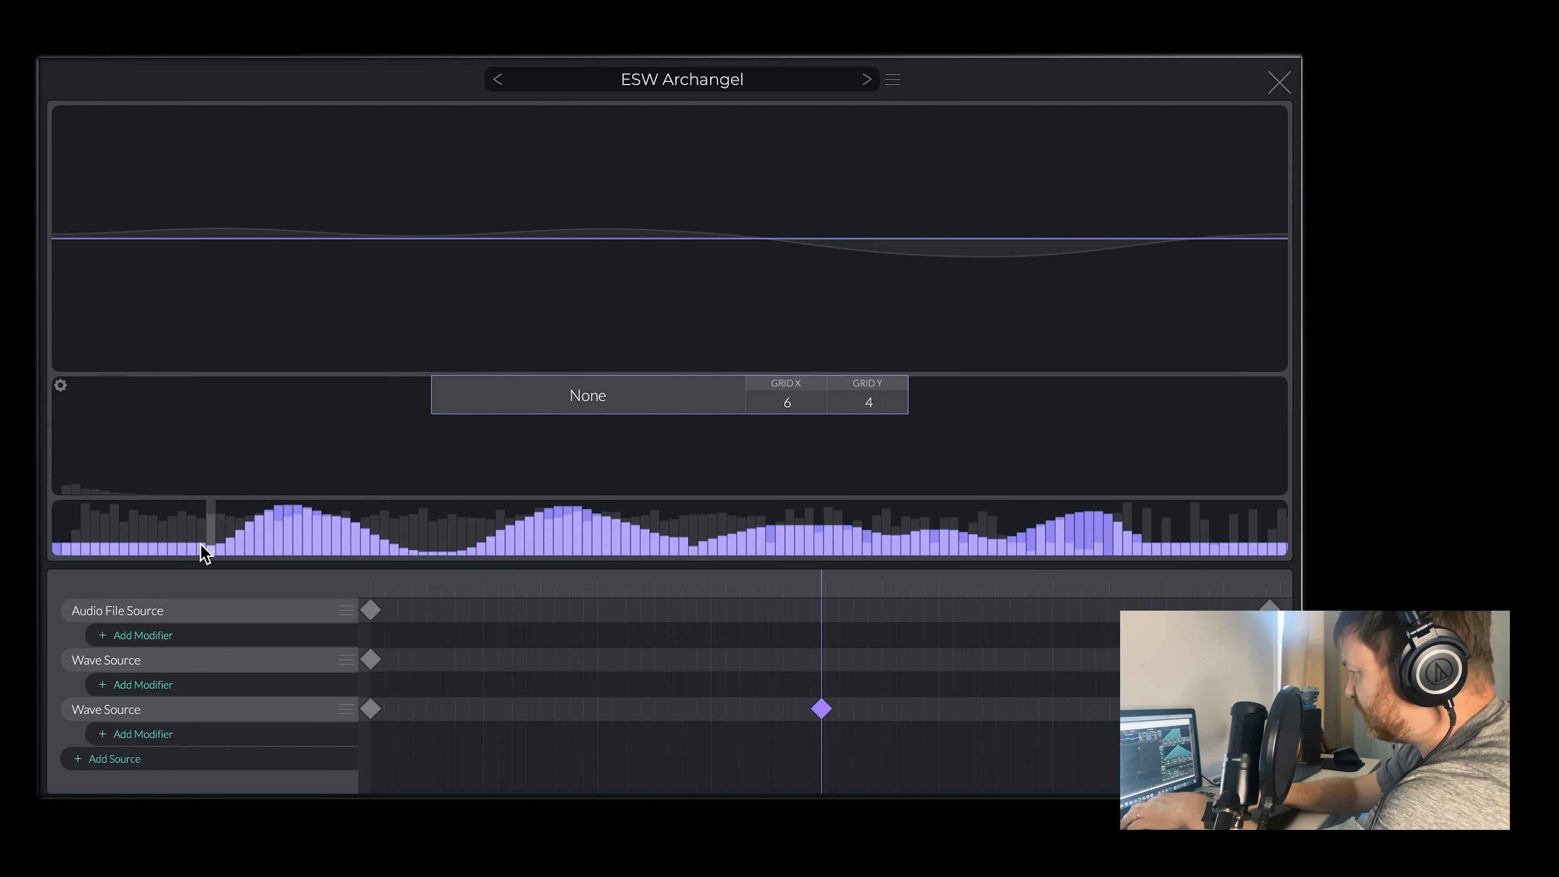
{"action": "left_click_drag", "start_coordinate": [210, 544], "coordinate": [163, 555]}
{"action": "left_click", "coordinate": [1279, 83]}
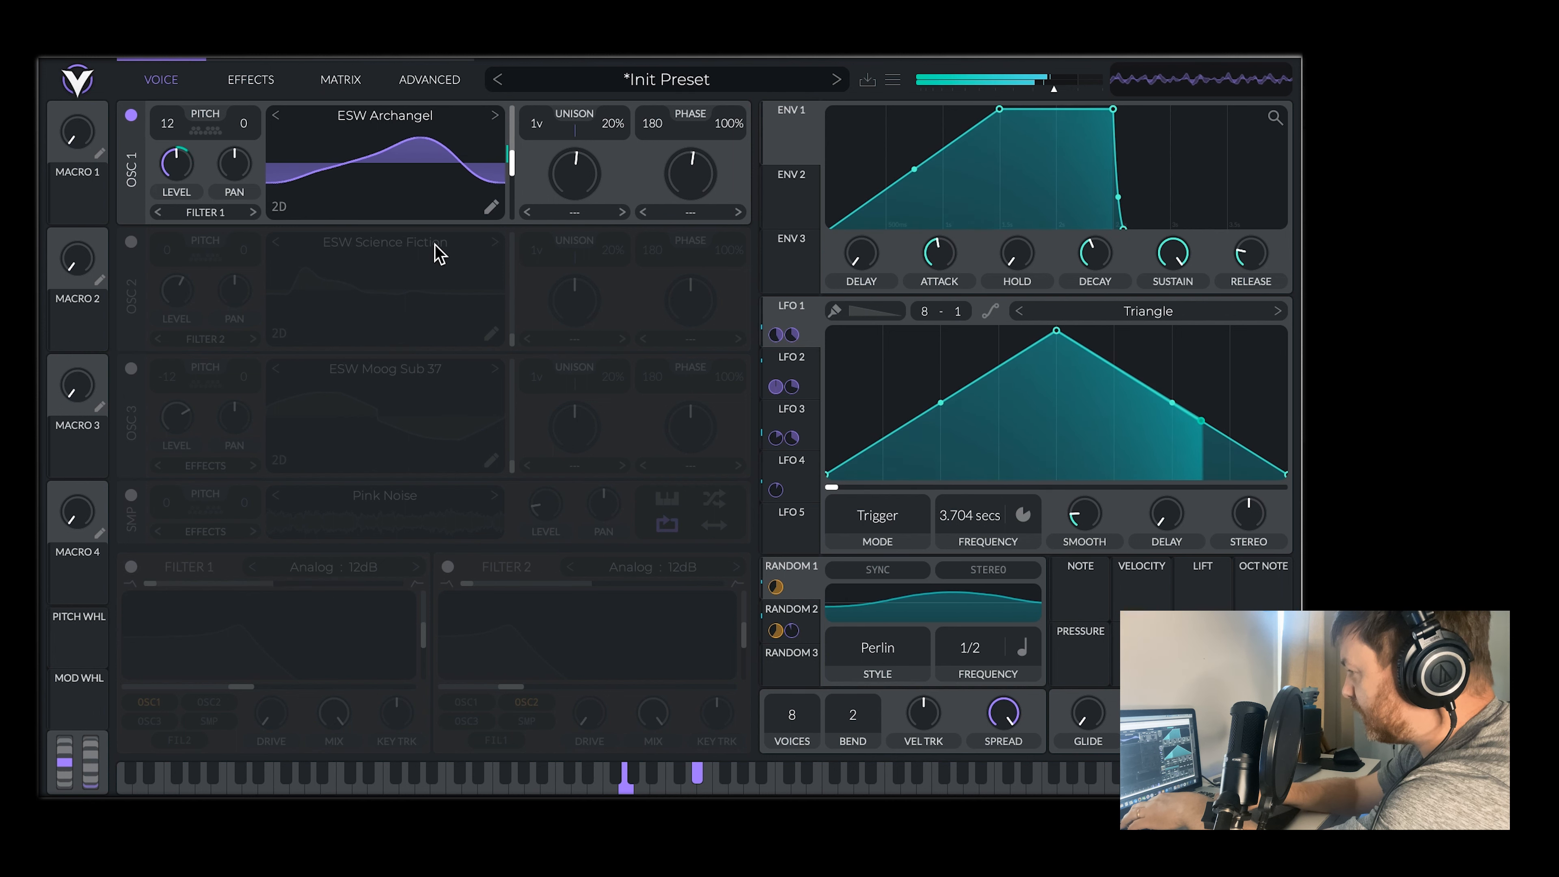
Turn Filter 1 back on and set the frequency of Random 1 to 1/1.
{"action": "left_click_drag", "start_coordinate": [491, 164], "coordinate": [490, 170]}
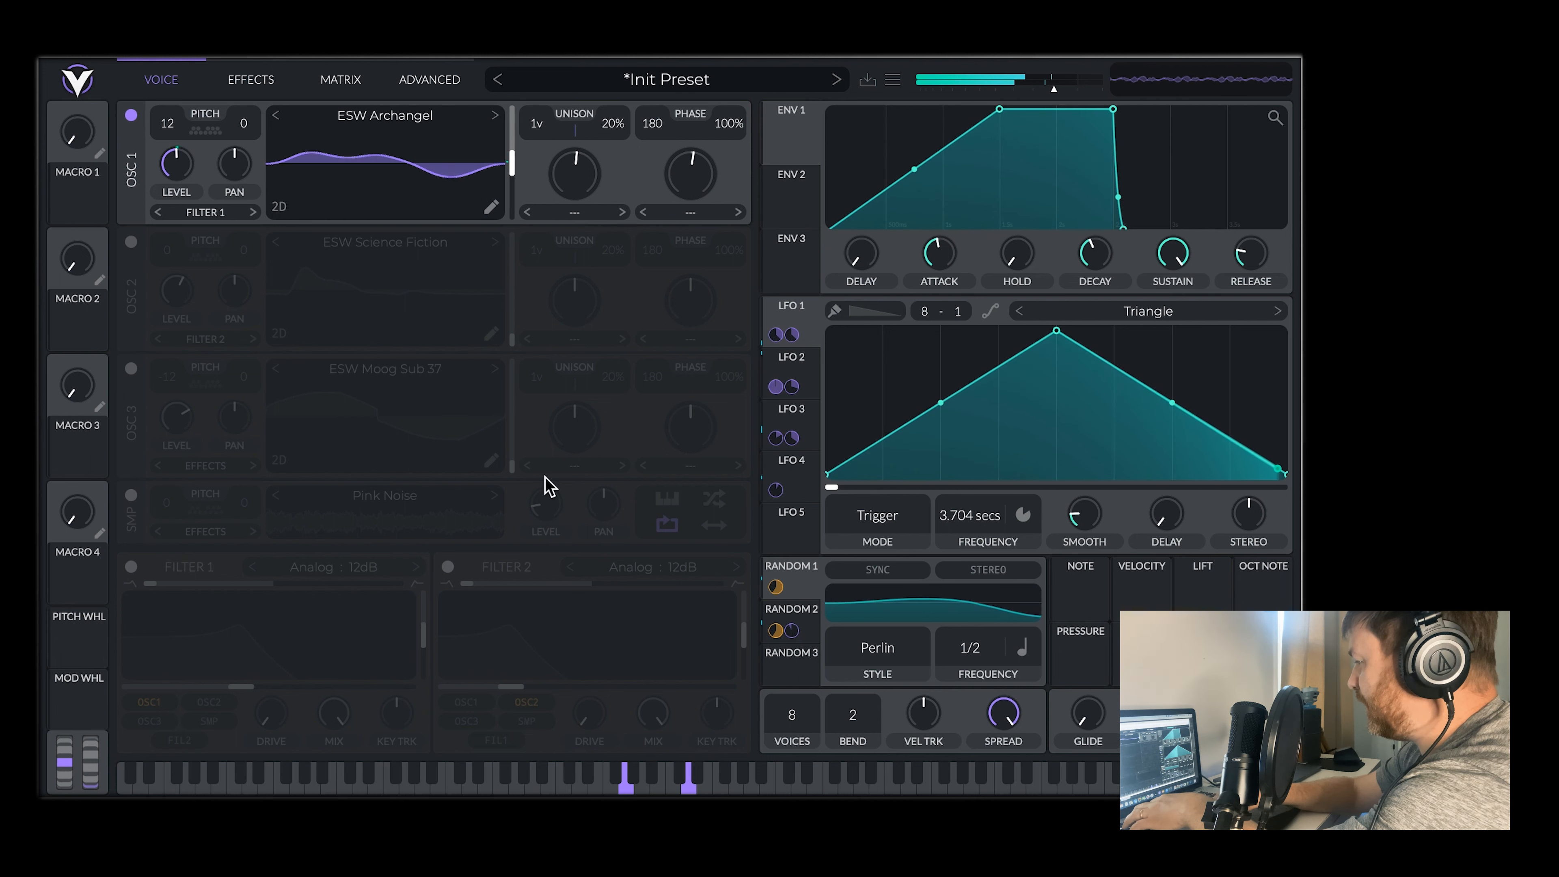
{"action": "left_click", "coordinate": [130, 566]}
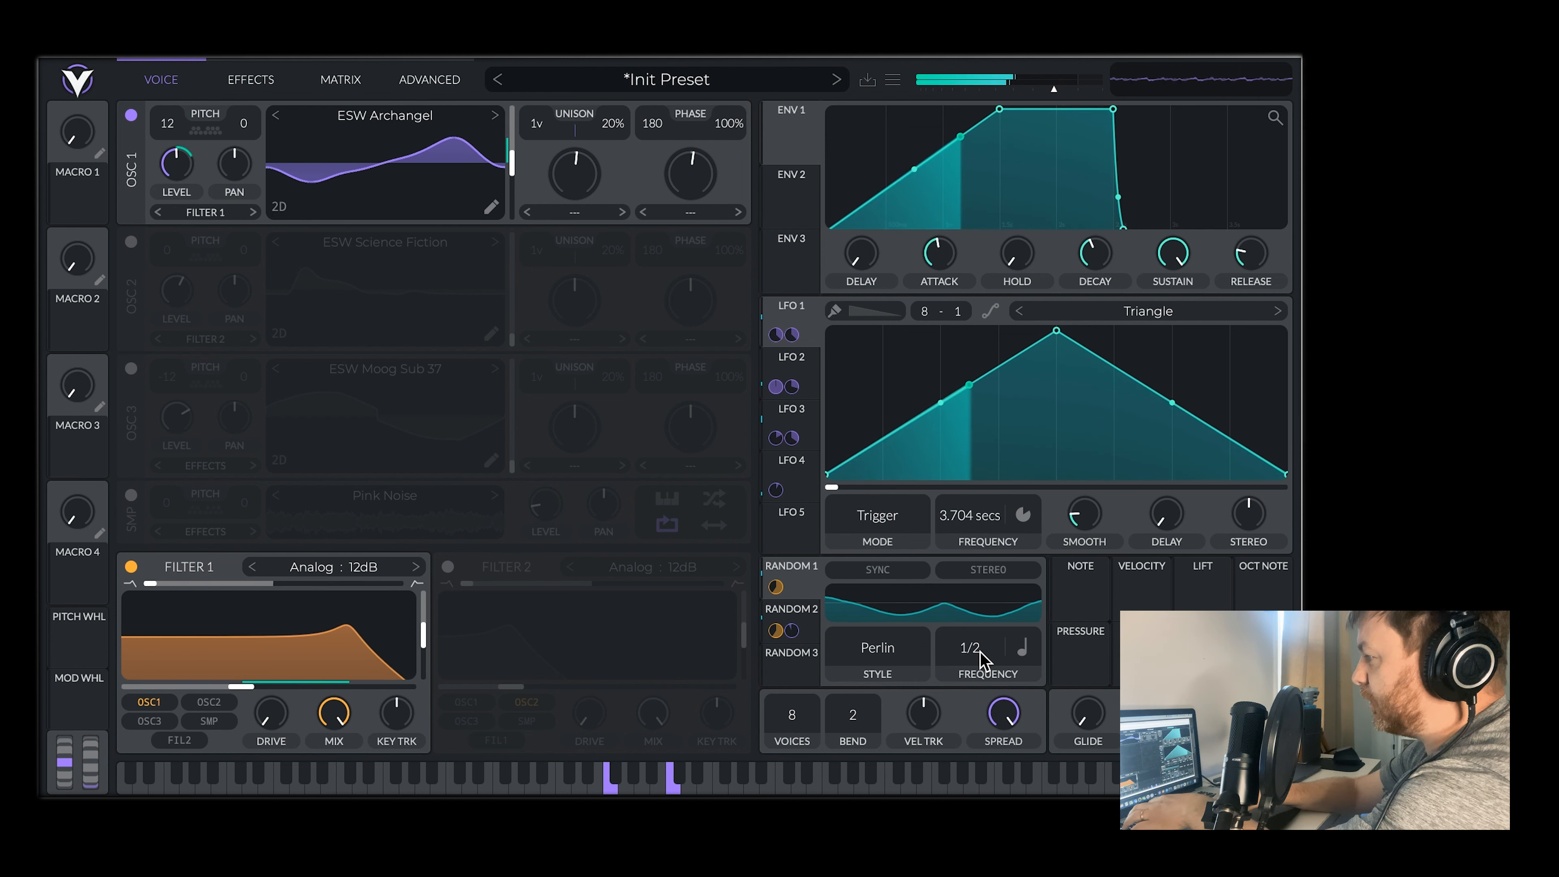
{"action": "left_click_drag", "start_coordinate": [964, 651], "coordinate": [955, 651]}
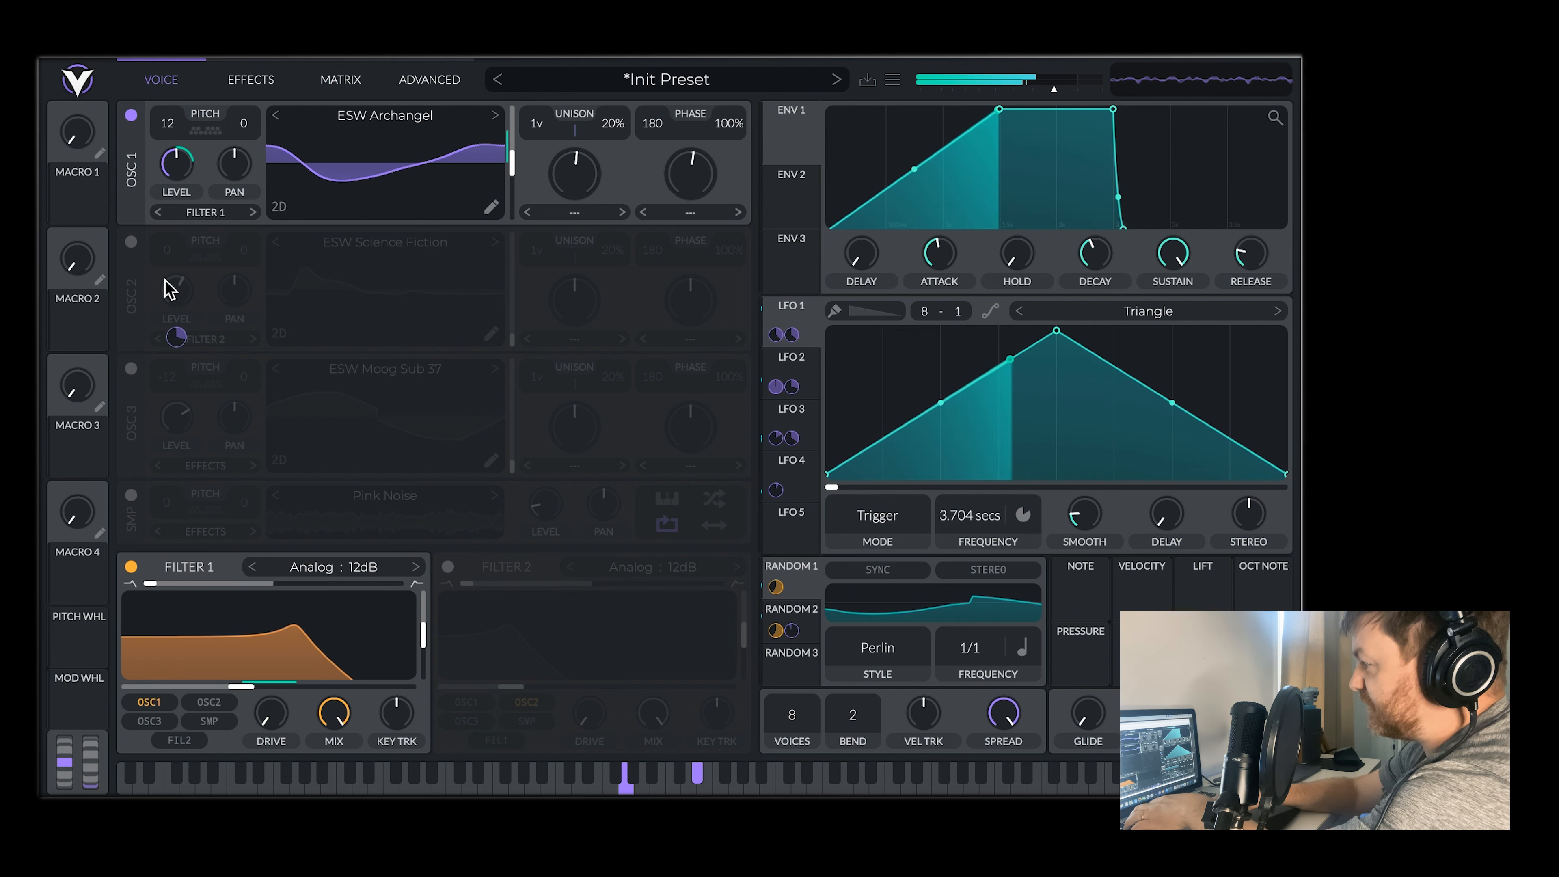
Turn oscillator 2 and Filter 2 back on, with LFO 2 selected to show its modulation.
{"action": "left_click", "coordinate": [131, 241]}
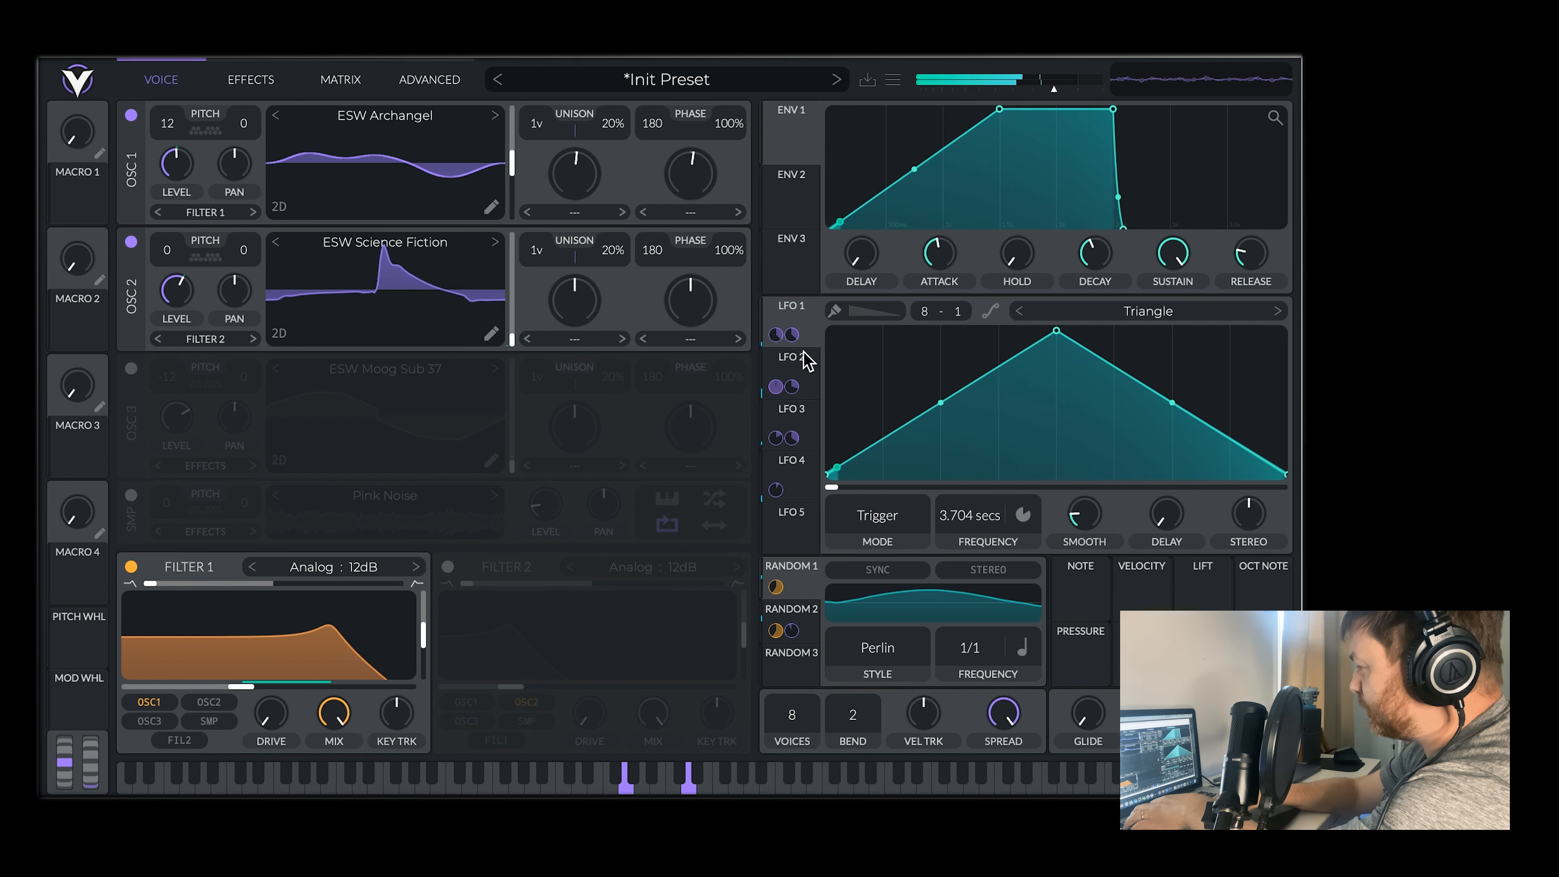
{"action": "left_click", "coordinate": [809, 373]}
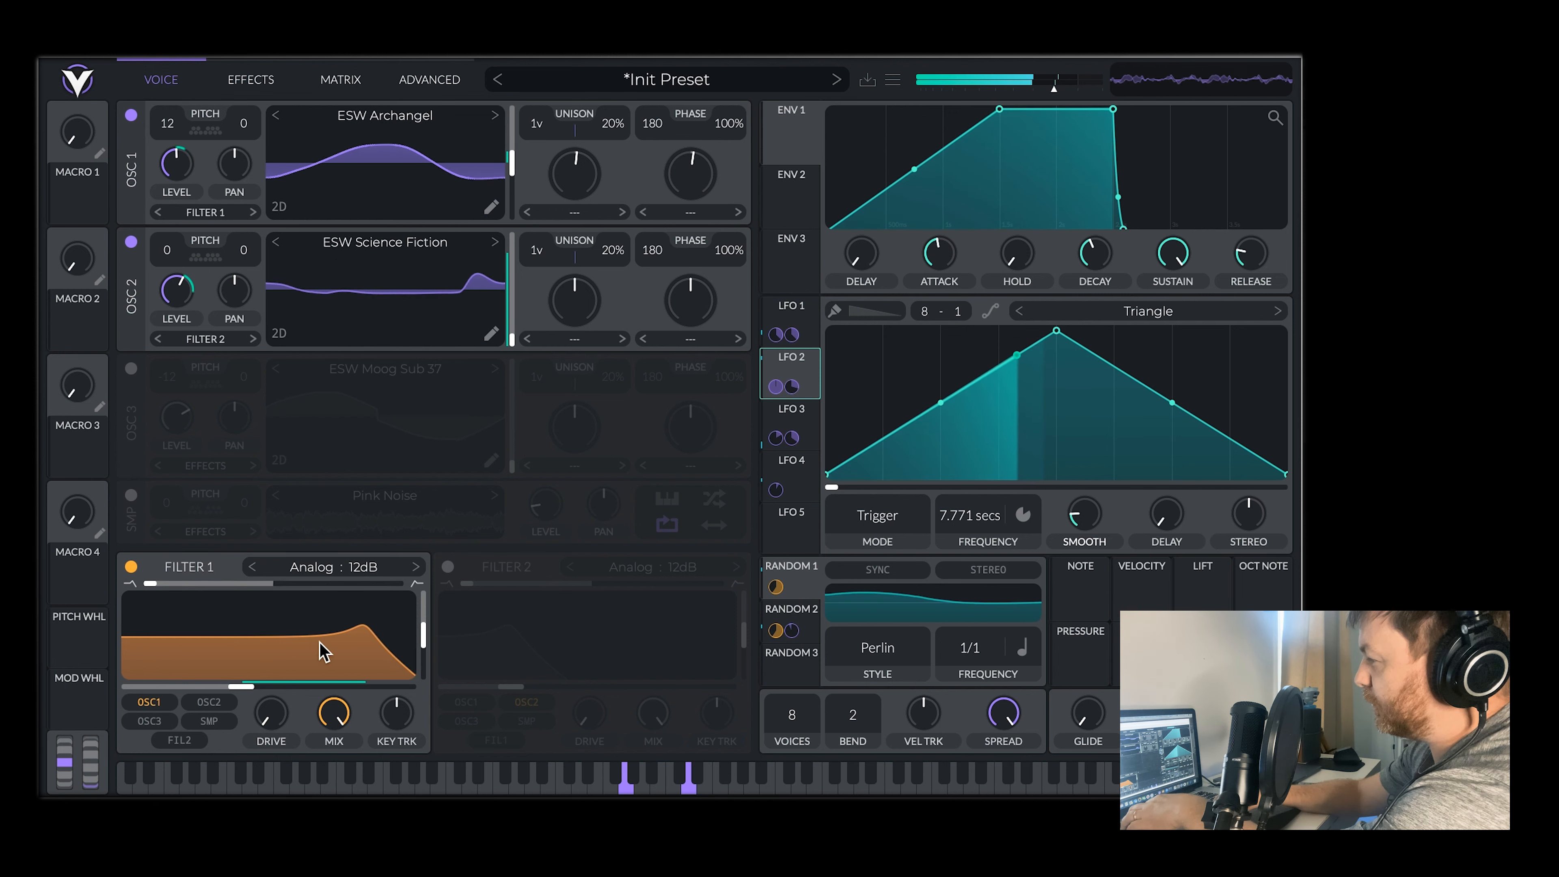
{"action": "left_click", "coordinate": [448, 567]}
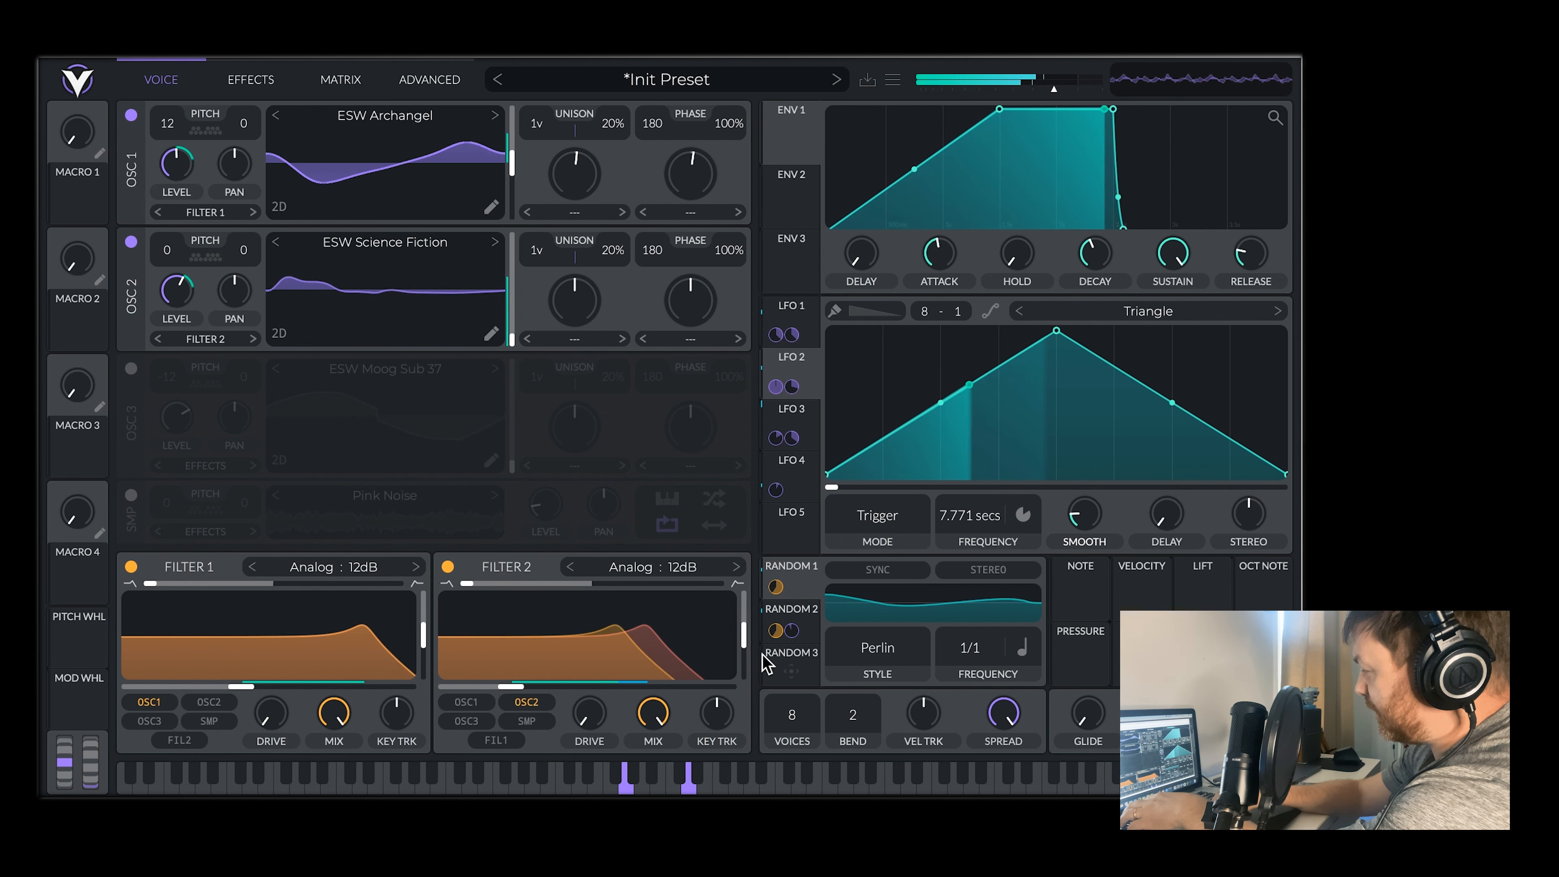
{"action": "mouse_move", "coordinate": [788, 635]}
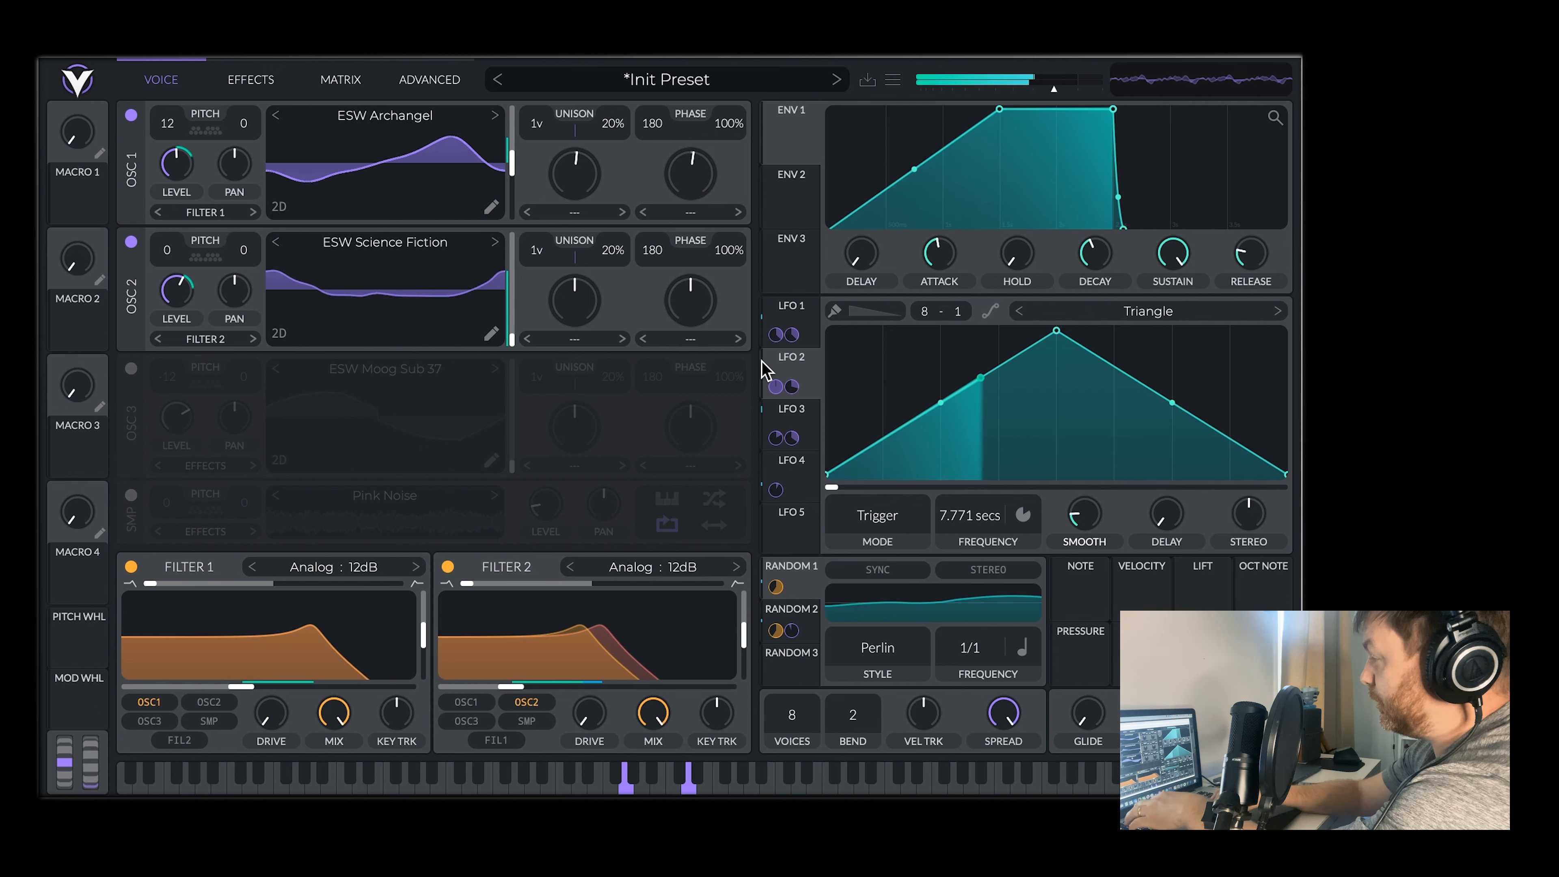
Turn oscillator 3 and the Pink Noise sampler back on, selecting LFO 3 and LFO 4 to show their modulation.
{"action": "left_click", "coordinate": [132, 370]}
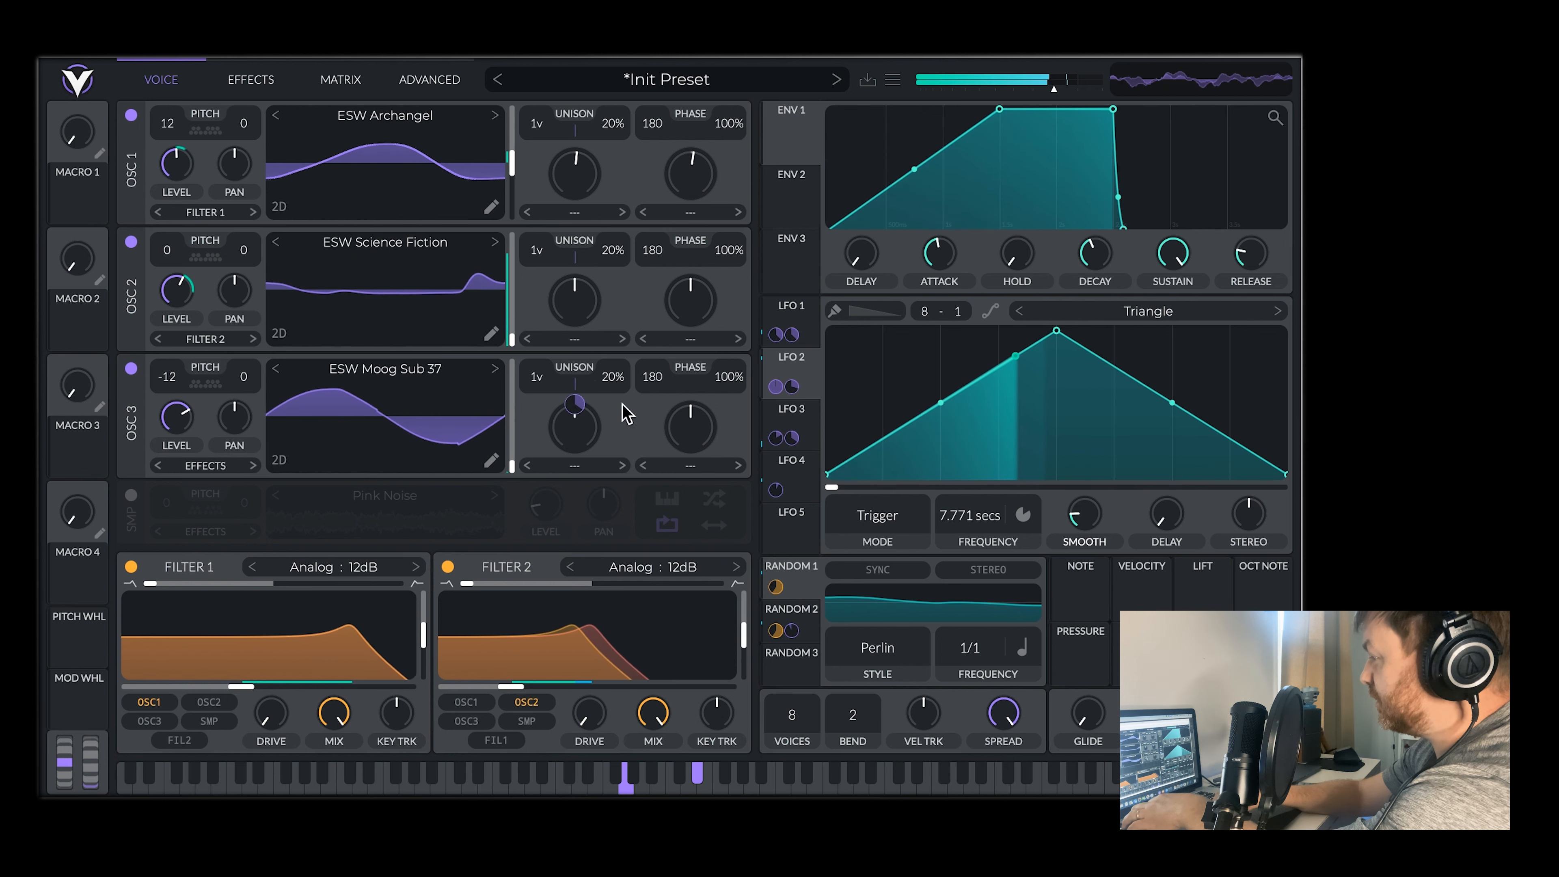
{"action": "left_click", "coordinate": [798, 442]}
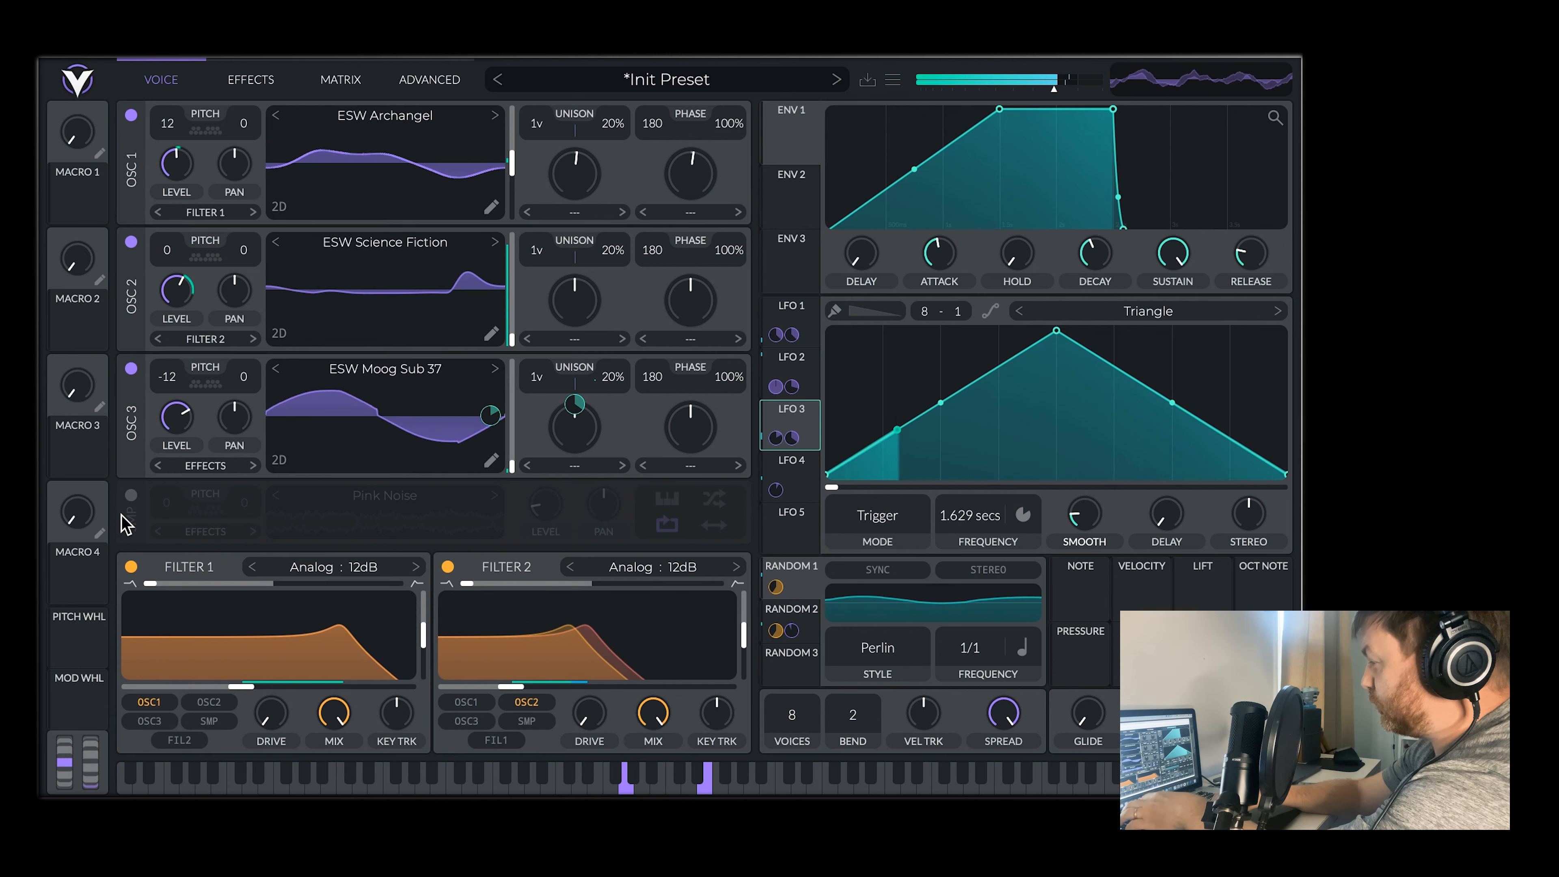
{"action": "left_click", "coordinate": [131, 496]}
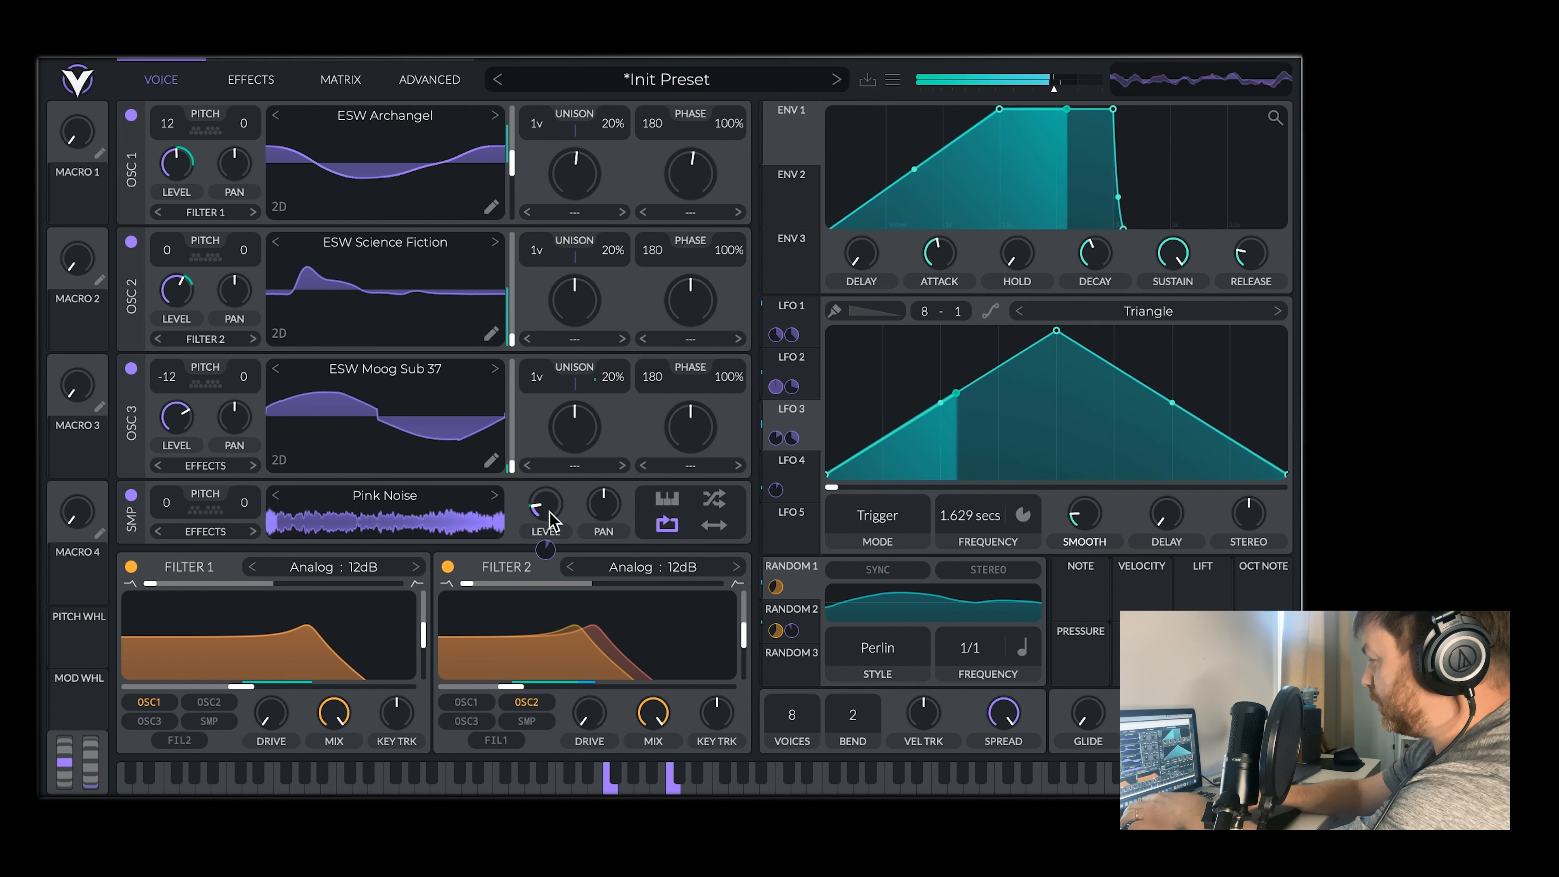
{"action": "left_click", "coordinate": [802, 480]}
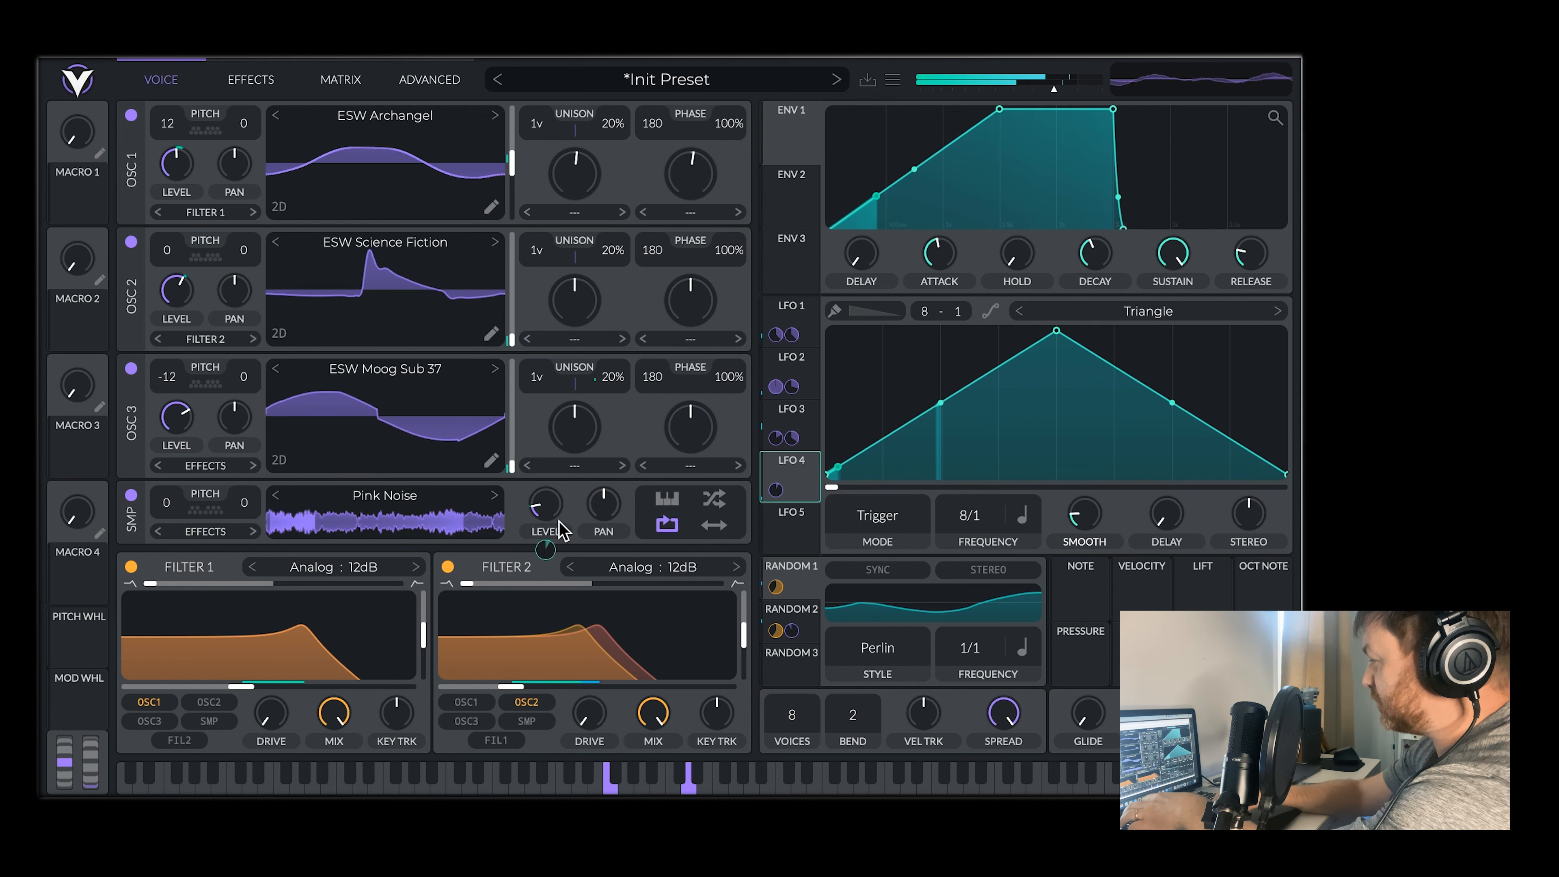
{"action": "left_click_drag", "start_coordinate": [547, 550], "coordinate": [547, 528]}
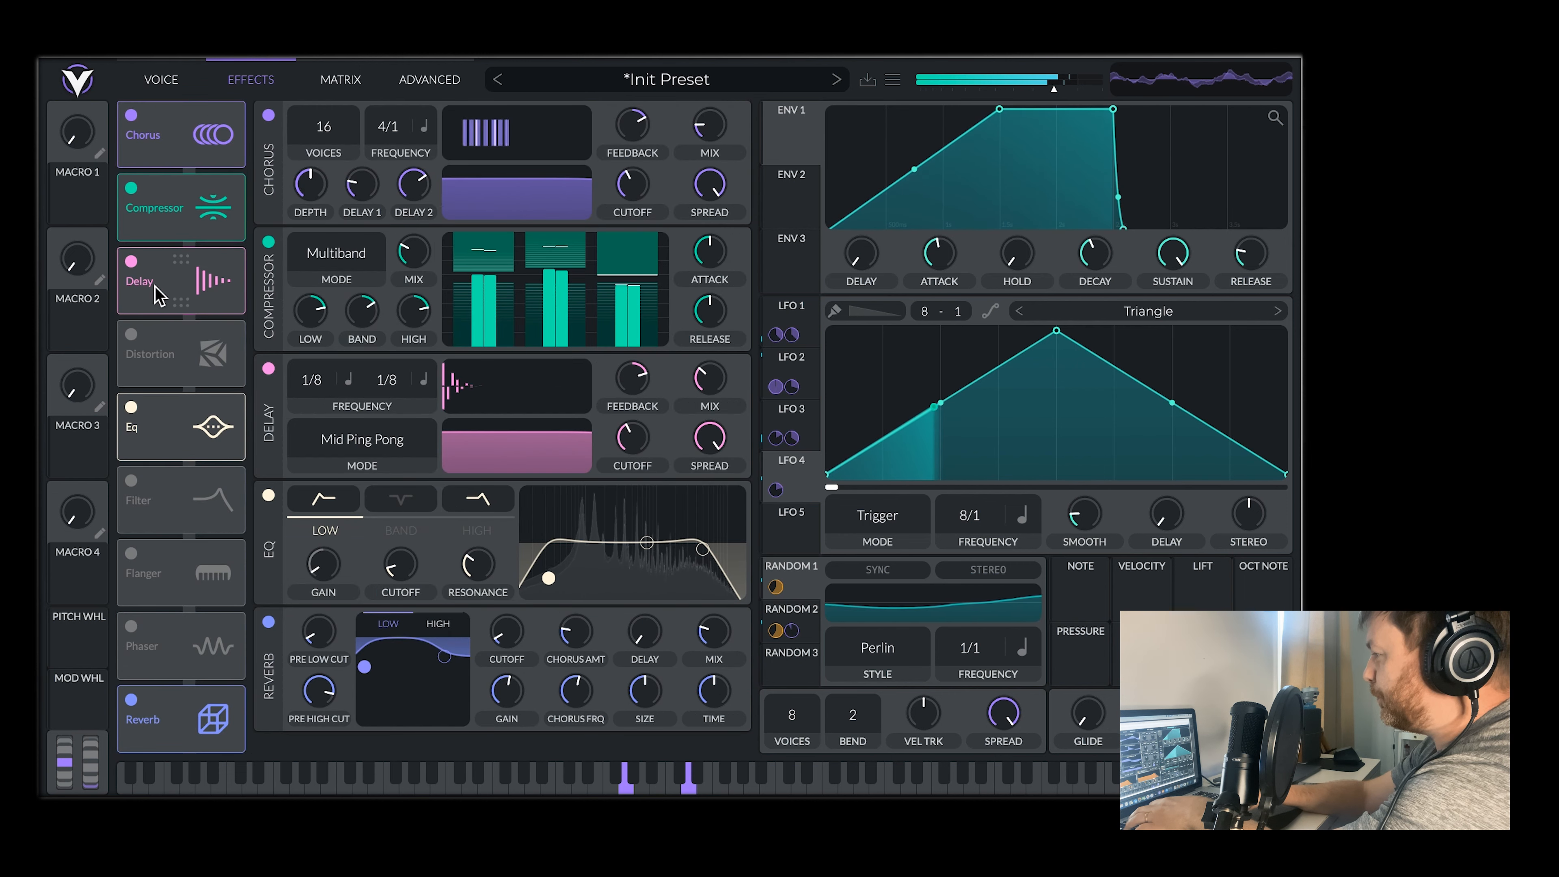
Return from the effects overview to the voice settings.
{"action": "left_click", "coordinate": [172, 84]}
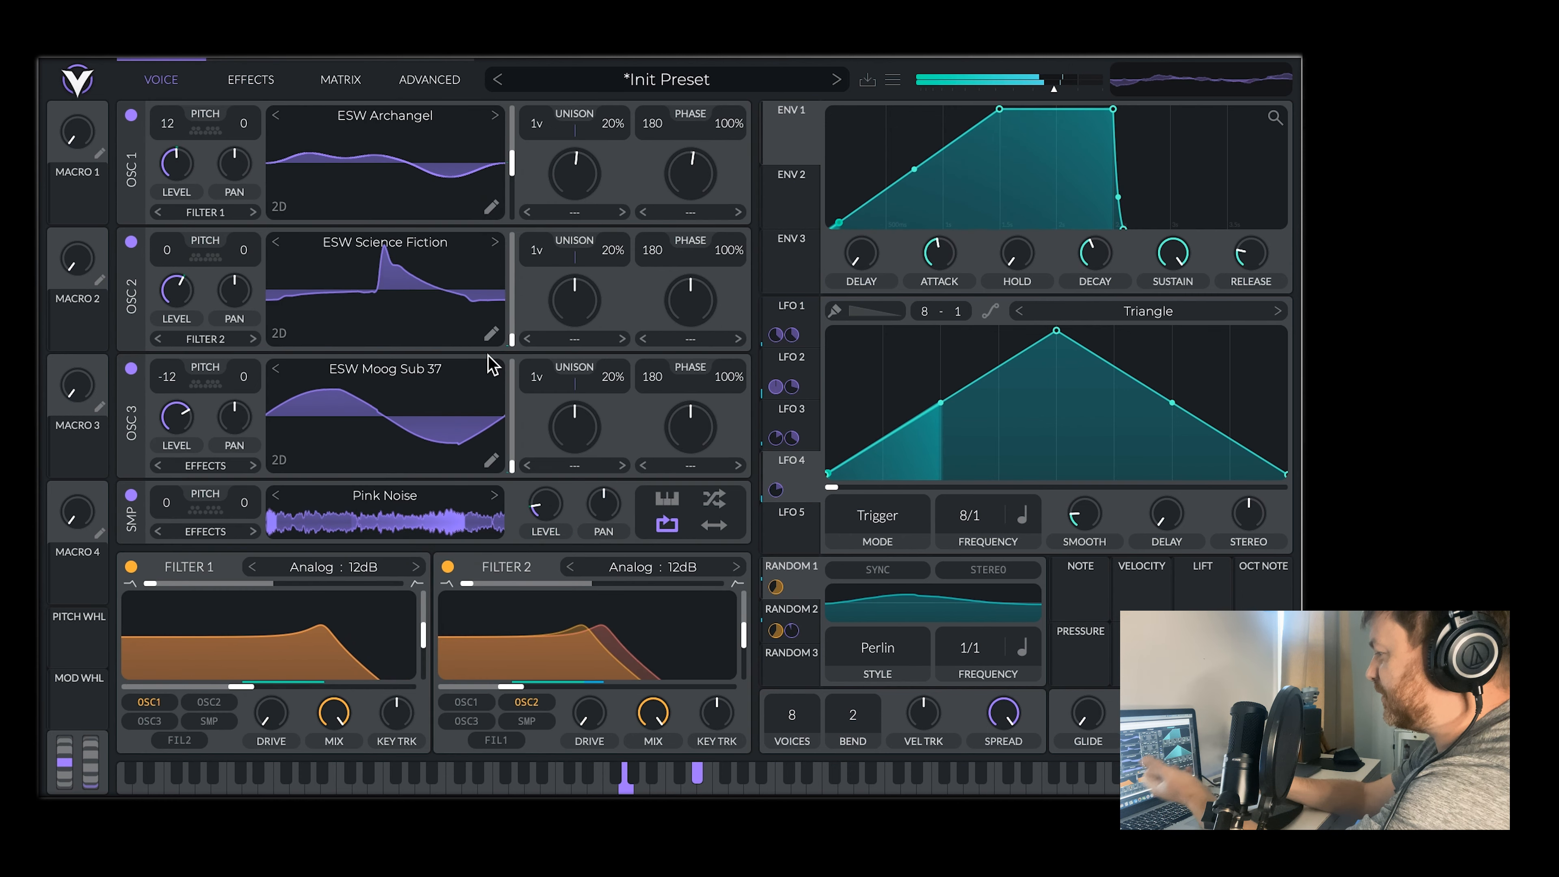